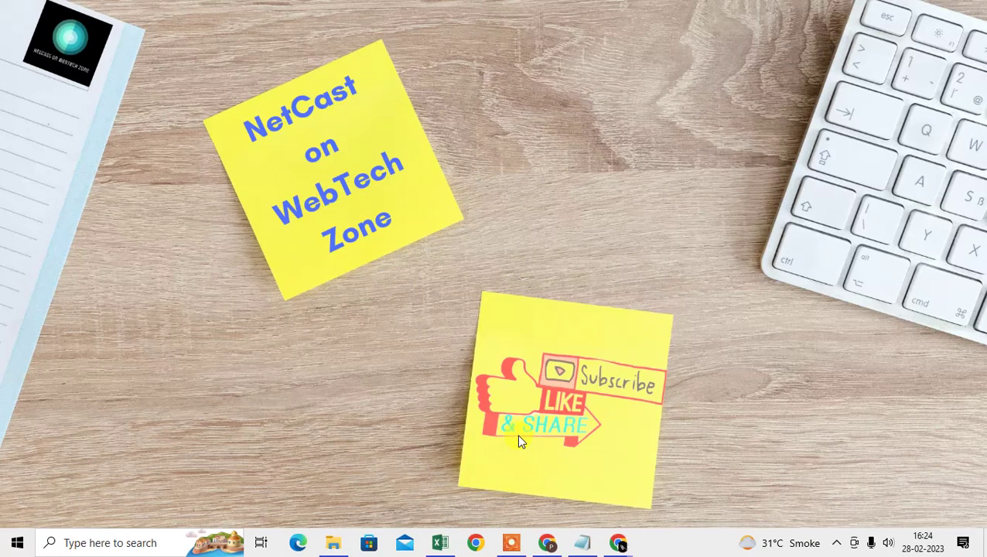
Refresh the desktop and bring the Chrome New Tab window to the front
right_click(547, 152)
left_click(585, 193)
mouse_move(618, 546)
left_click(576, 507)
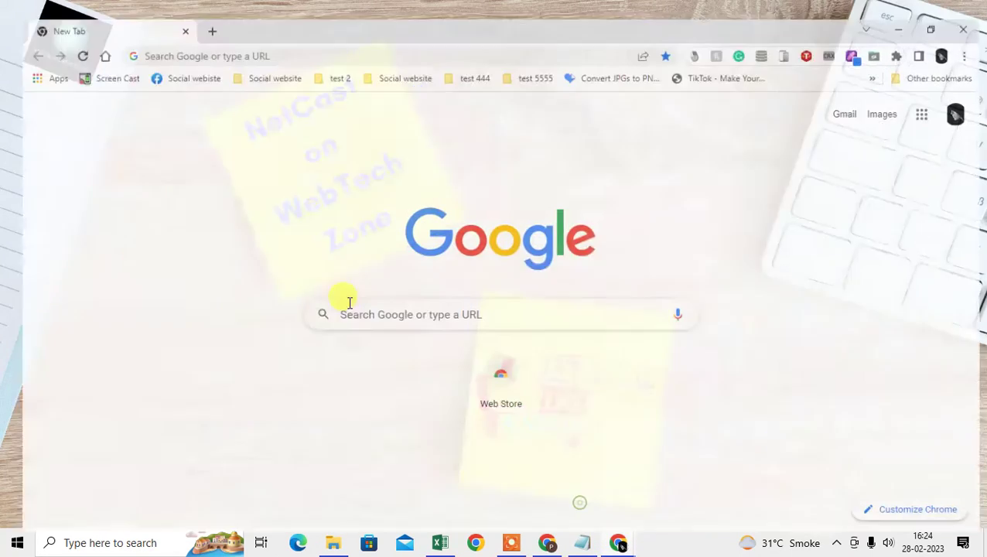
Swap to a fresh New Tab and check the saved suggestions in the search box and address bar
left_click(198, 16)
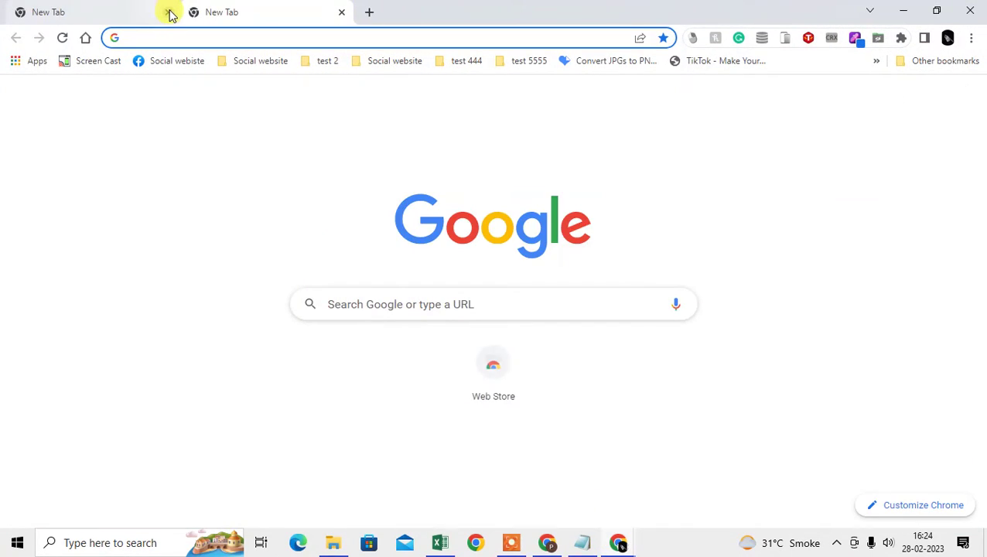
left_click(168, 12)
left_click(335, 302)
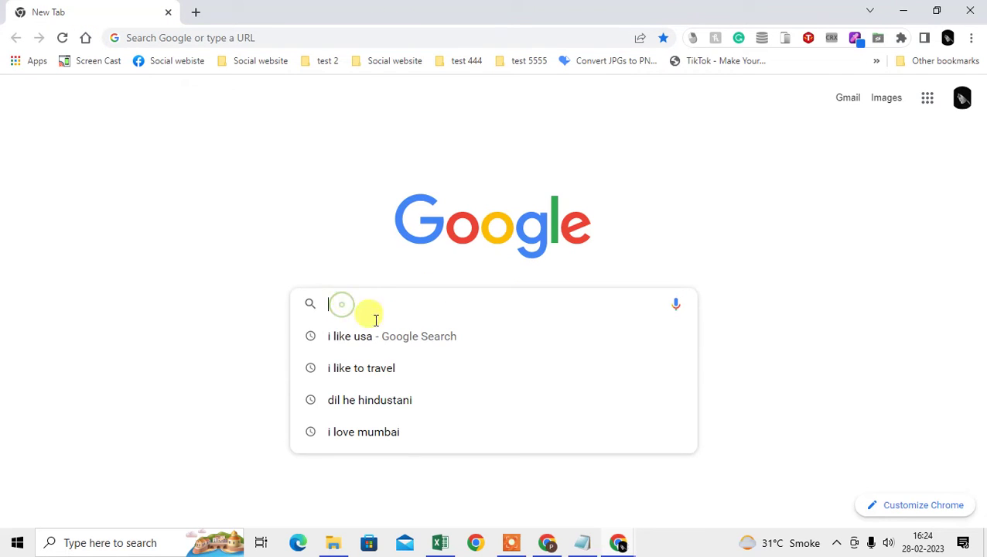
left_click(177, 115)
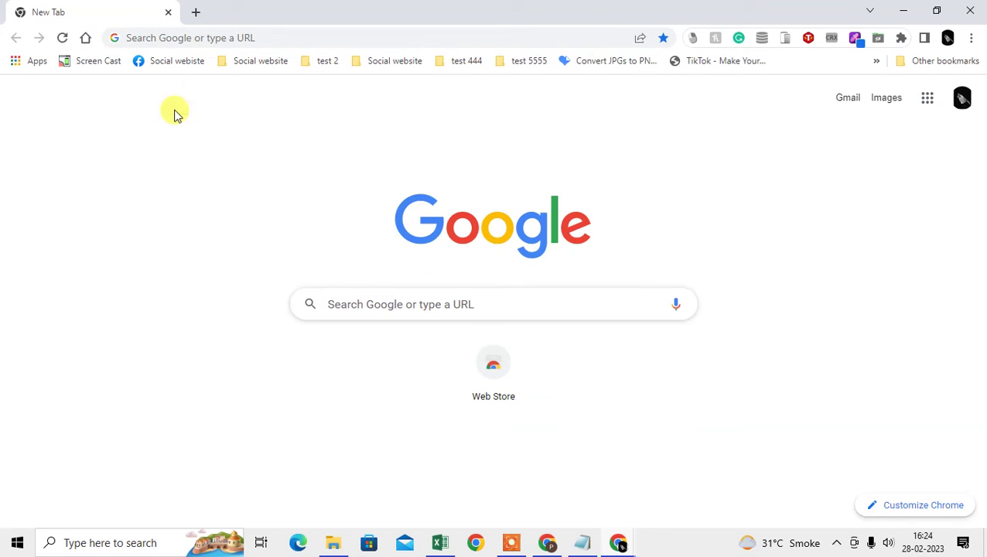
left_click(180, 34)
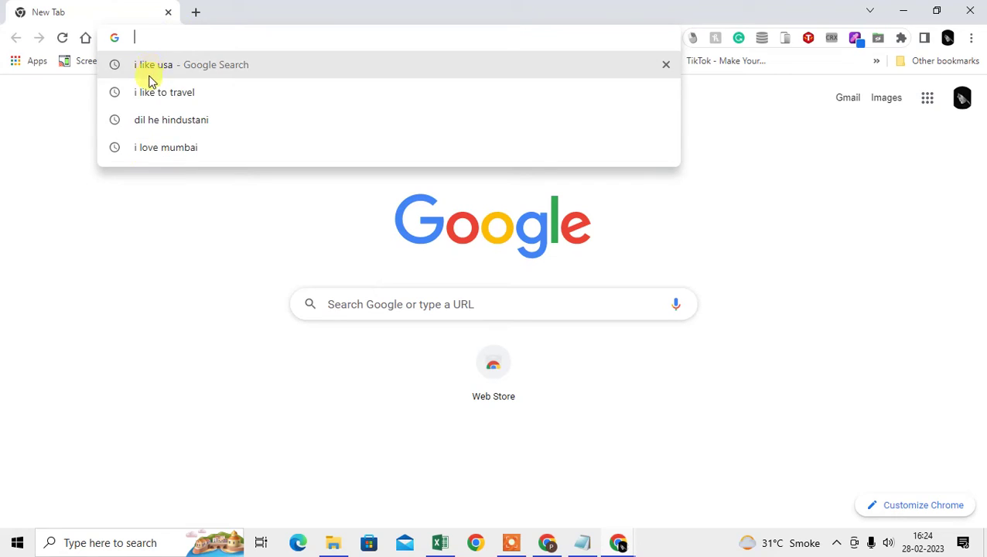
left_click(216, 280)
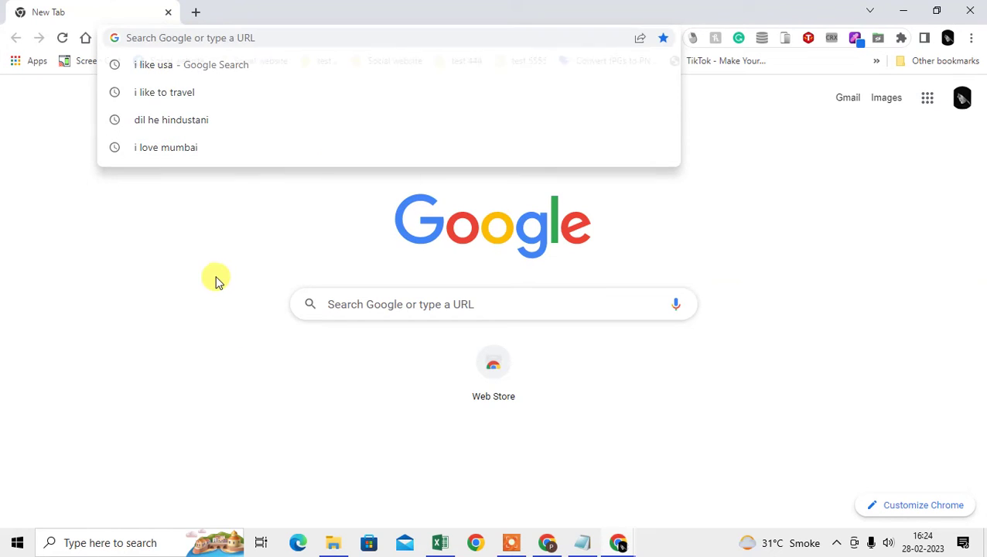
Remove 'i like to travel' from the Google search box suggestions
left_click(354, 303)
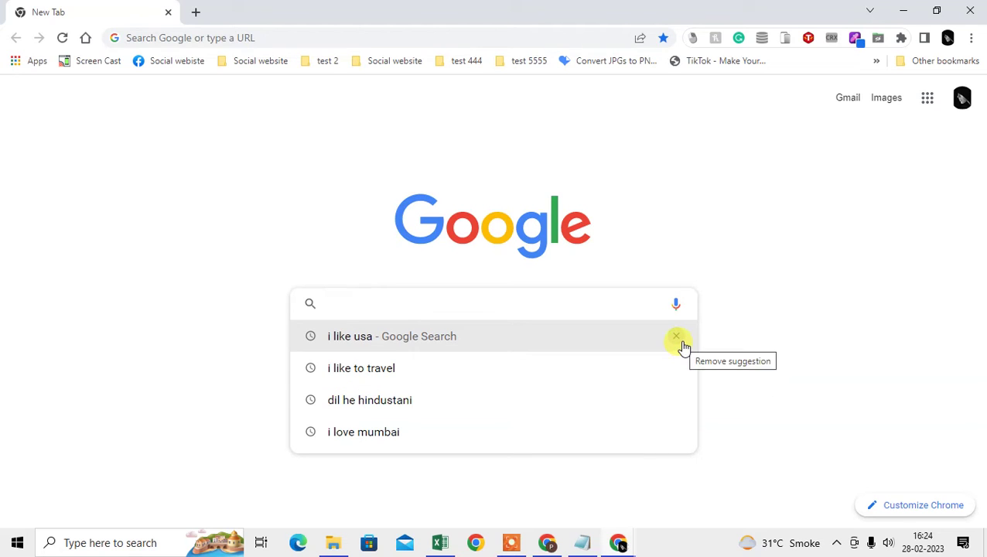
left_click(678, 369)
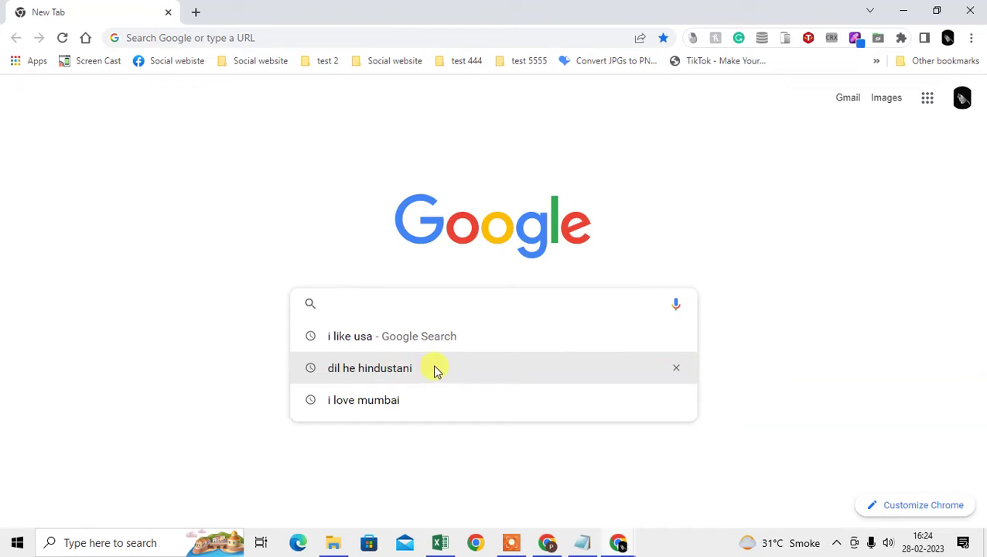
left_click(113, 170)
left_click(353, 307)
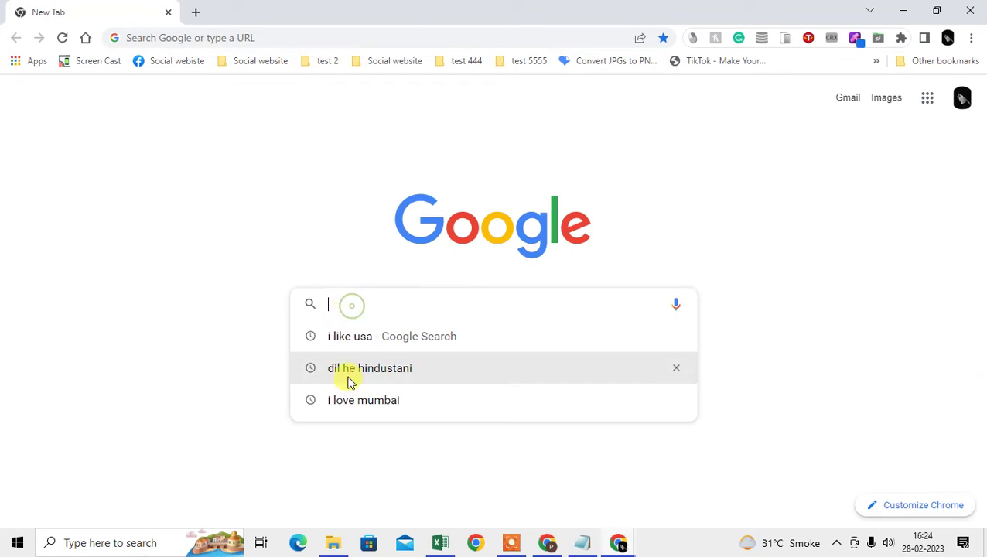
Confirm the suggestion is gone in another new tab, close it, and view the signed-in profile
left_click(196, 12)
left_click(187, 34)
left_click(381, 302)
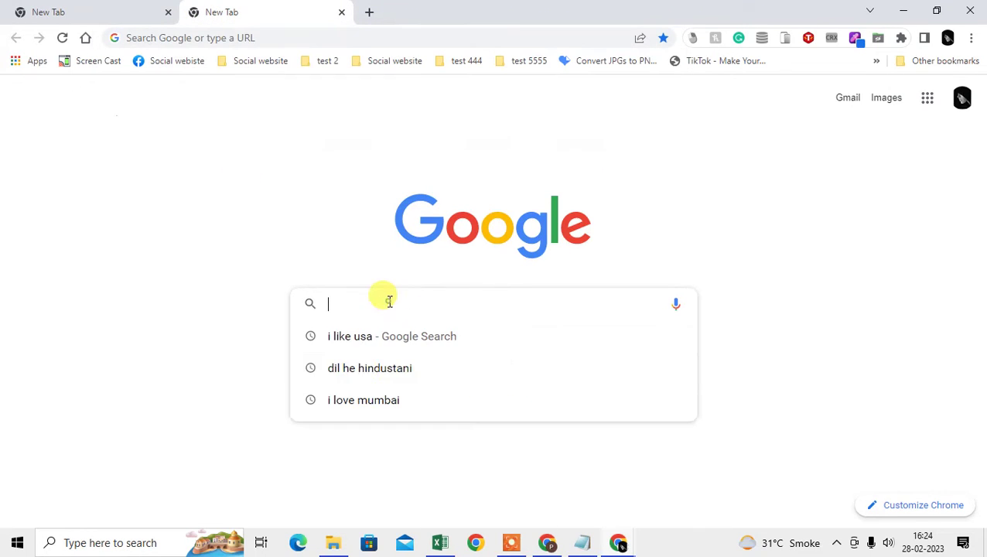
left_click(215, 149)
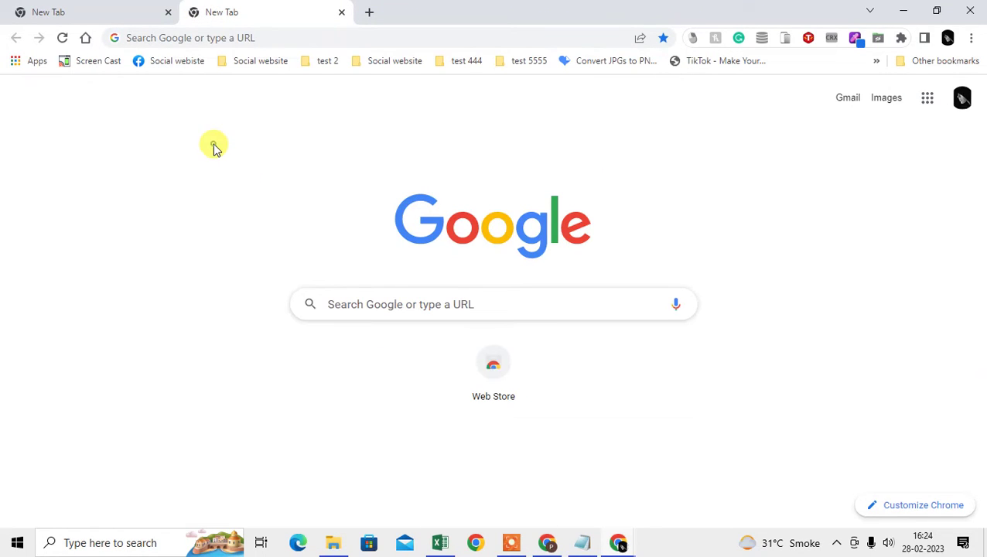
left_click(169, 12)
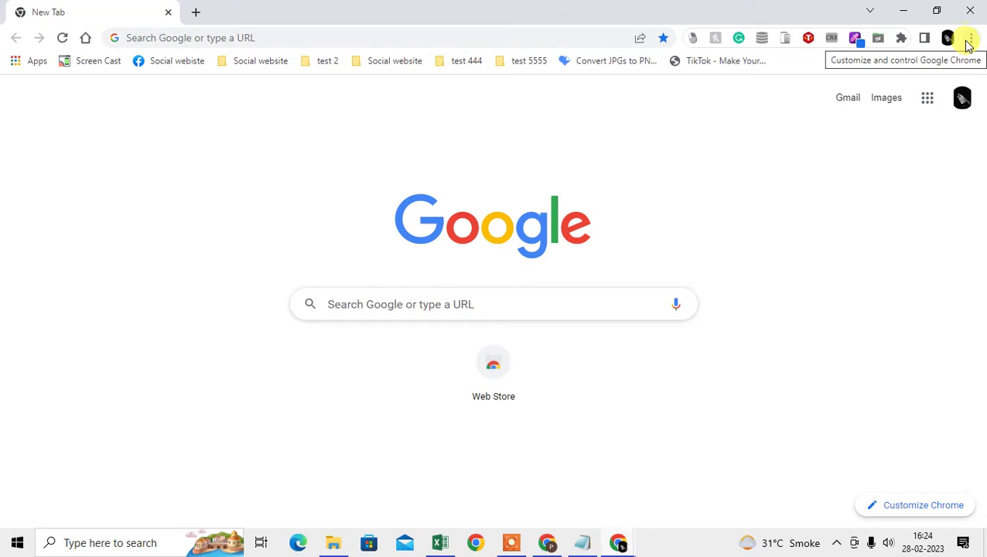
left_click(949, 38)
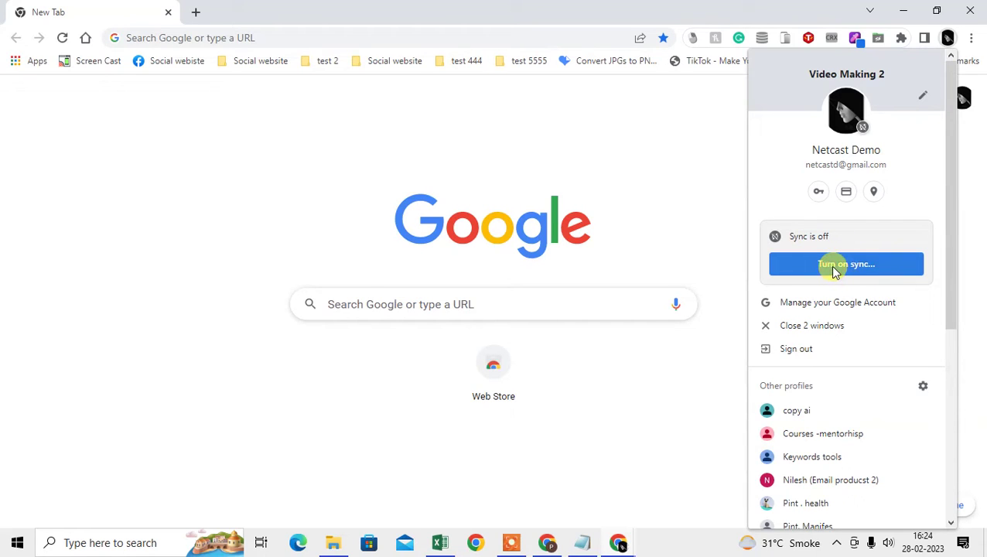
Close the profile details and show the History submenu of Chrome's main menu
left_click(657, 148)
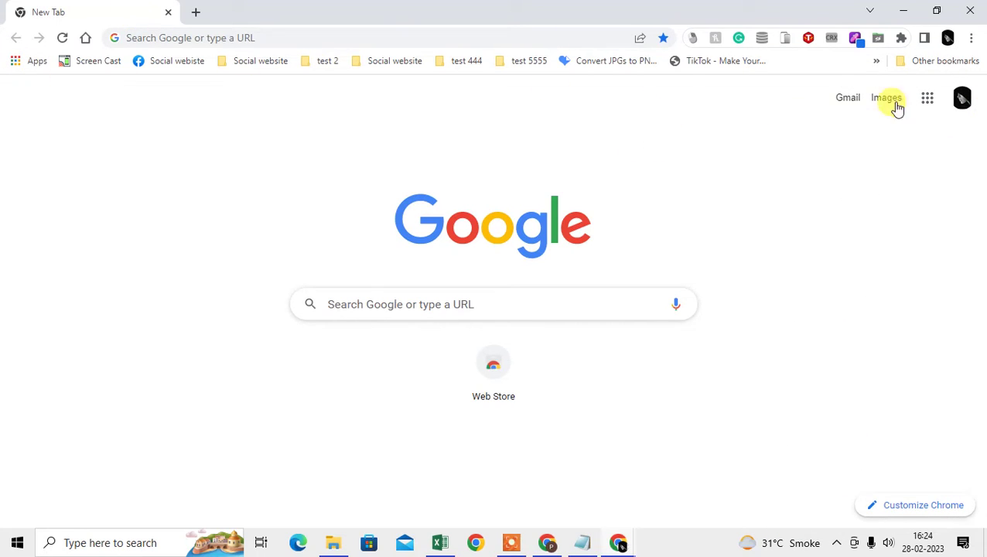
left_click(972, 38)
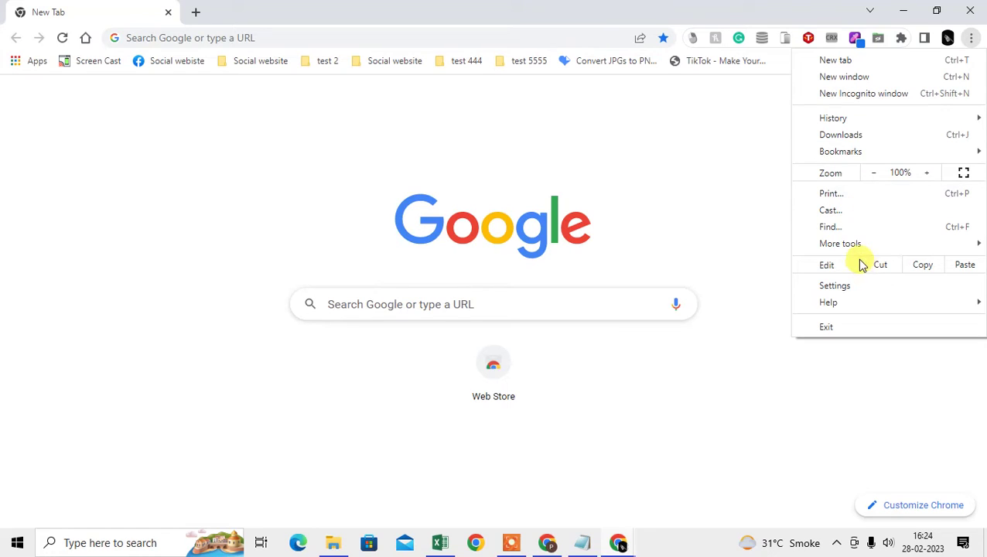
left_click(856, 117)
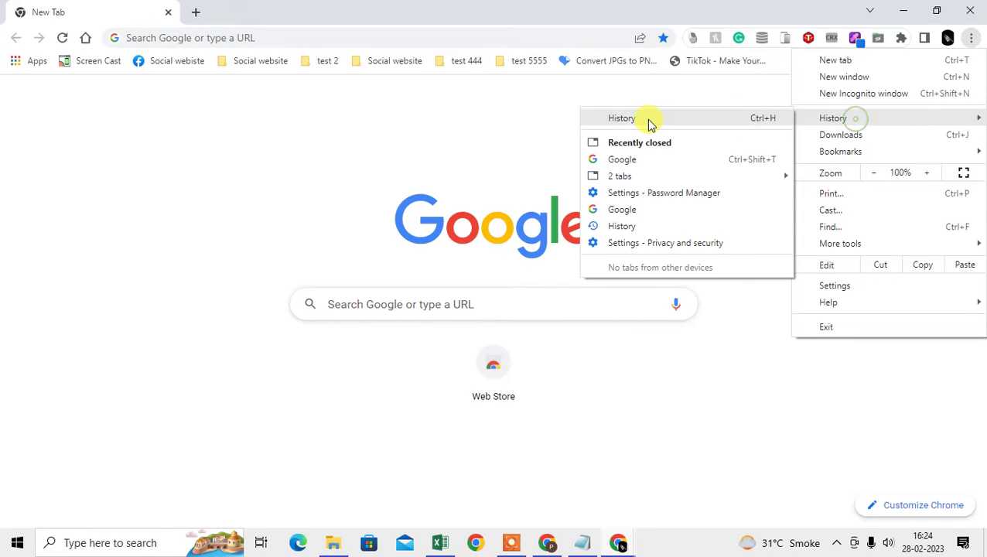
Open the History page, tick the three newest entries, and open Clear browsing data
left_click(647, 120)
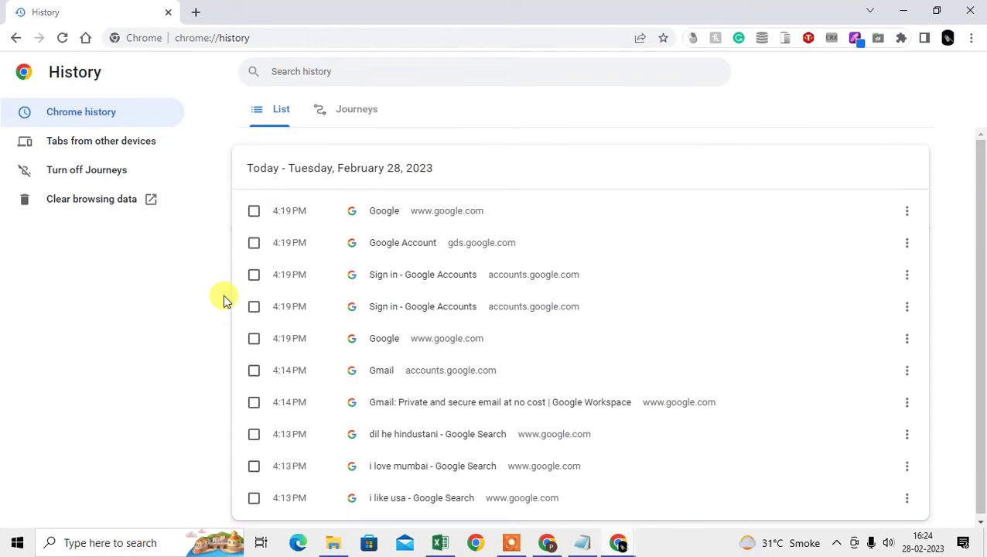
scroll(478, 345, "down", 1)
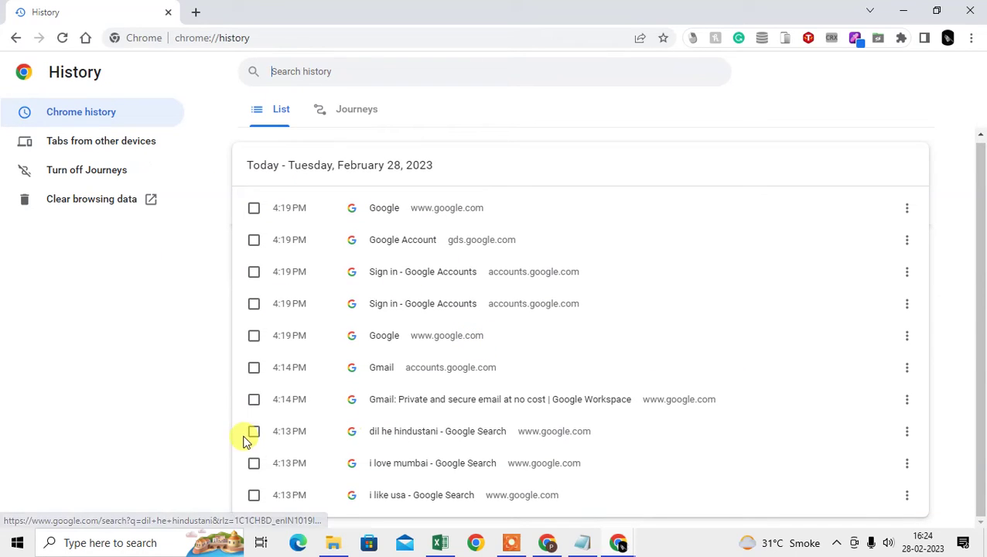
left_click(253, 208)
left_click(253, 240)
left_click(254, 272)
left_click(85, 208)
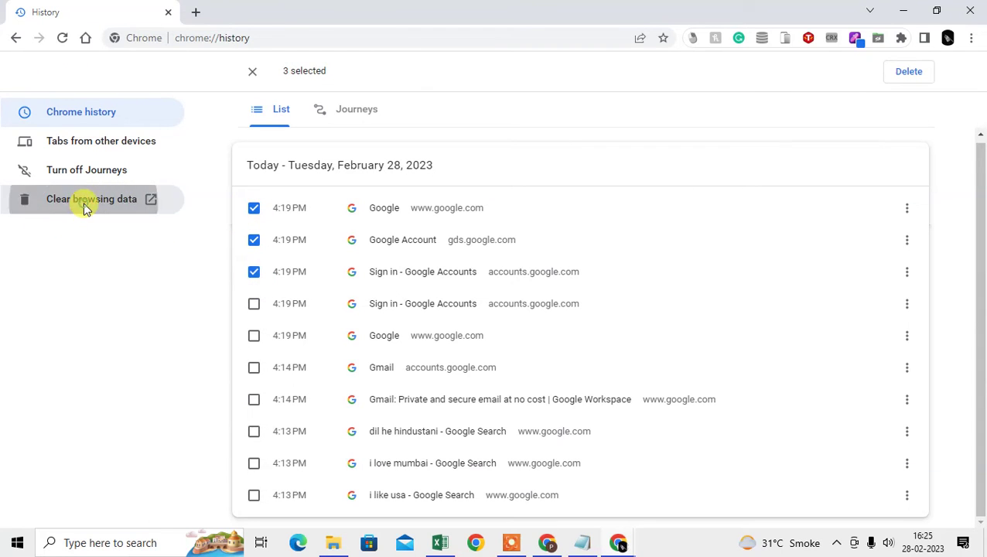
left_click(327, 254)
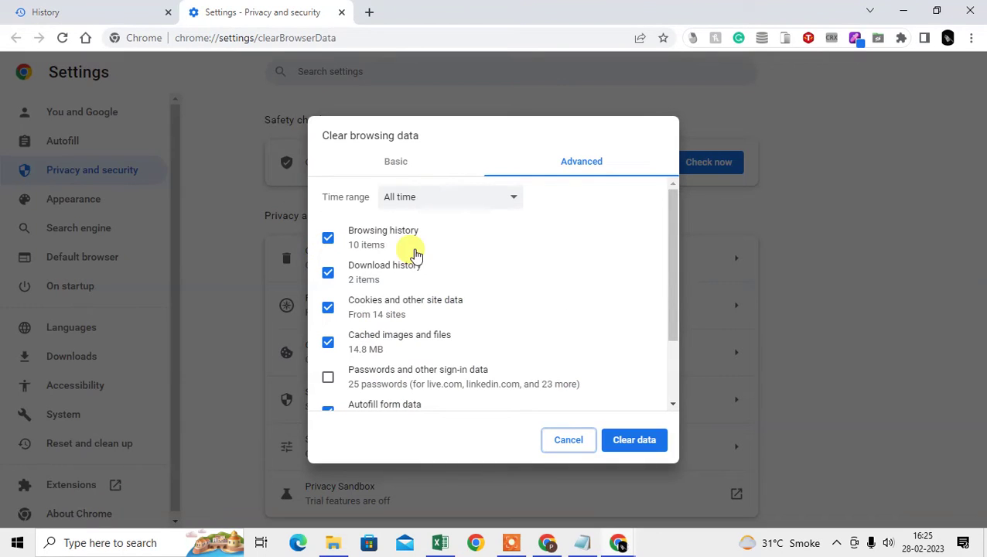
Keep the time range at All time and leave hosted app data out of clearing
left_click(415, 199)
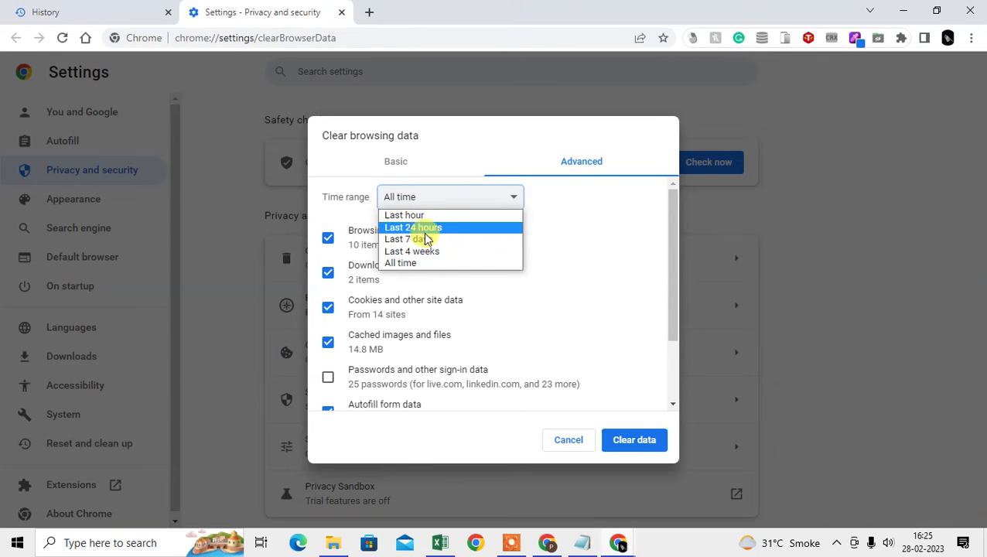
left_click(415, 264)
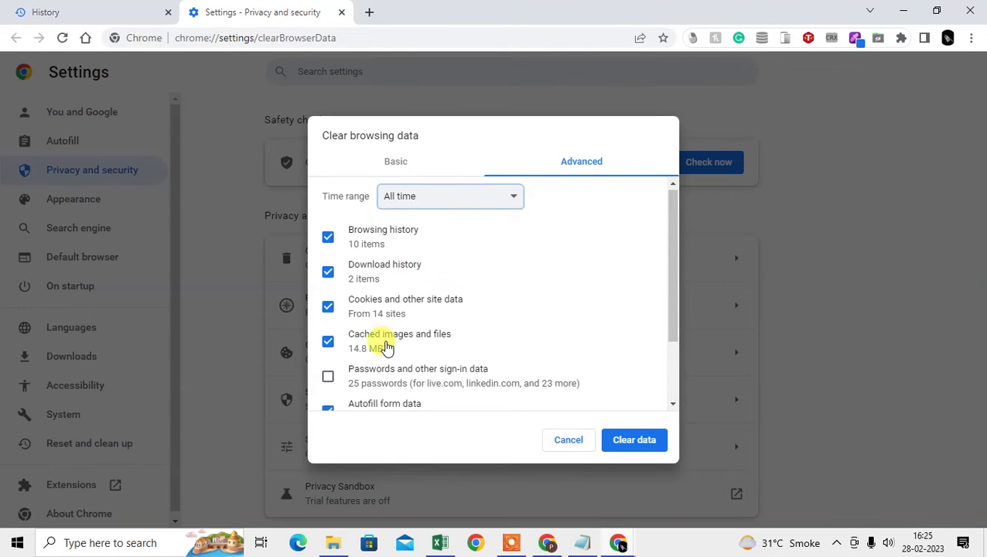
scroll(385, 345, "down", 2)
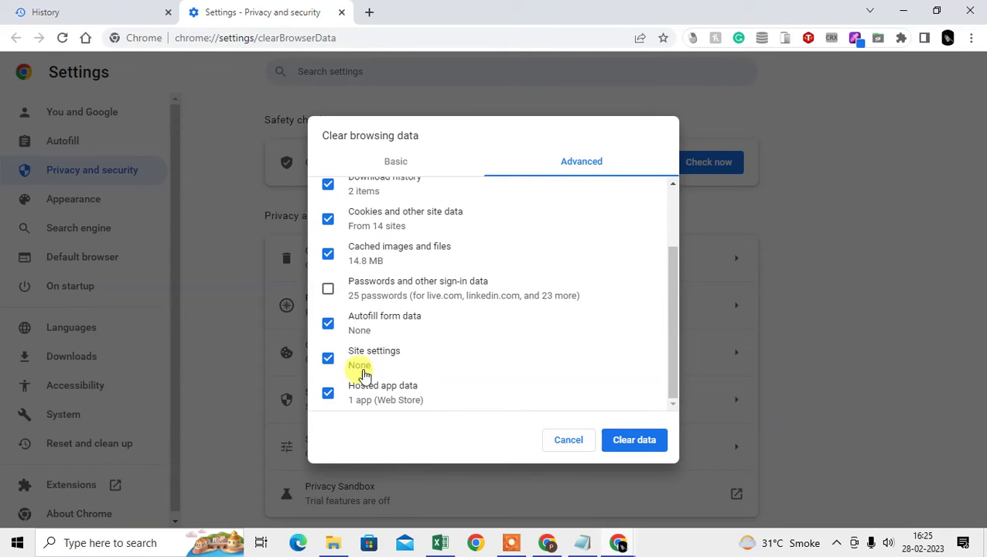
left_click(331, 398)
scroll(395, 309, "up", 3)
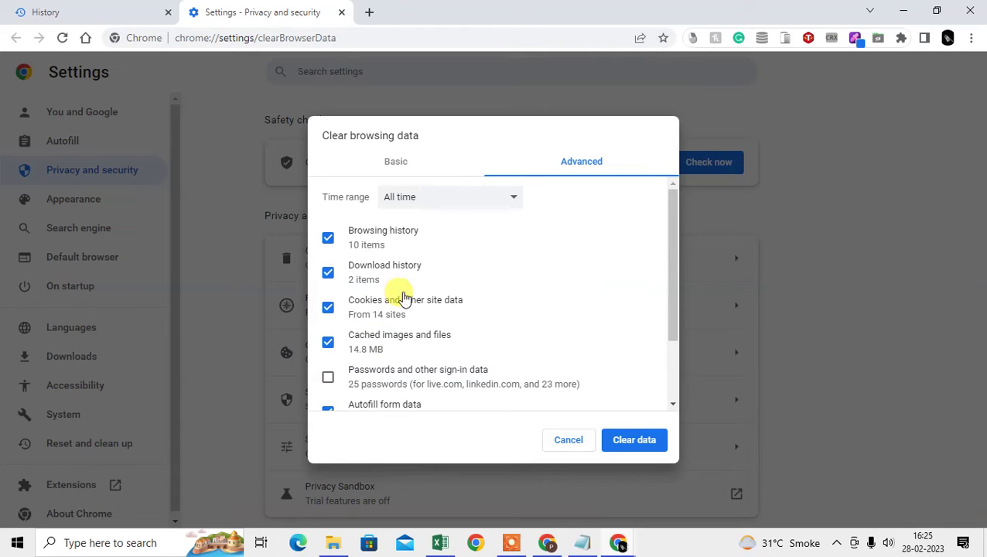
On the Basic tab, keep cookies and other site data ticked with the range at All time
left_click(395, 164)
left_click(329, 277)
left_click(328, 277)
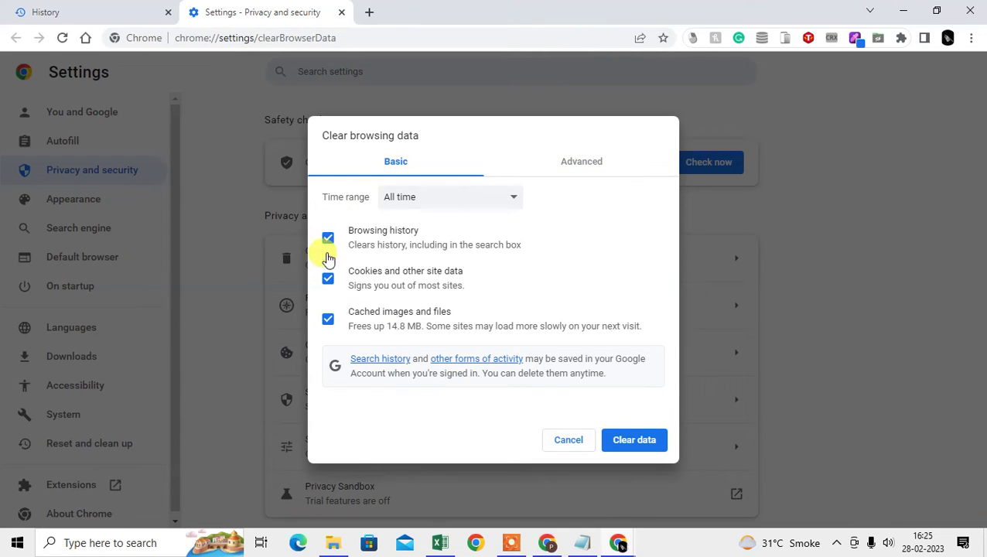
left_click(423, 201)
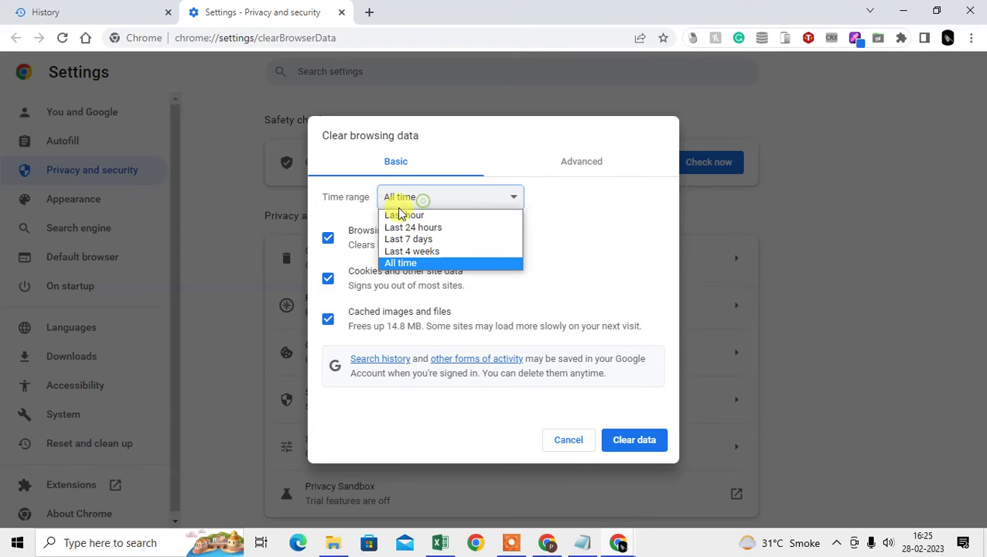
left_click(430, 264)
left_click(624, 452)
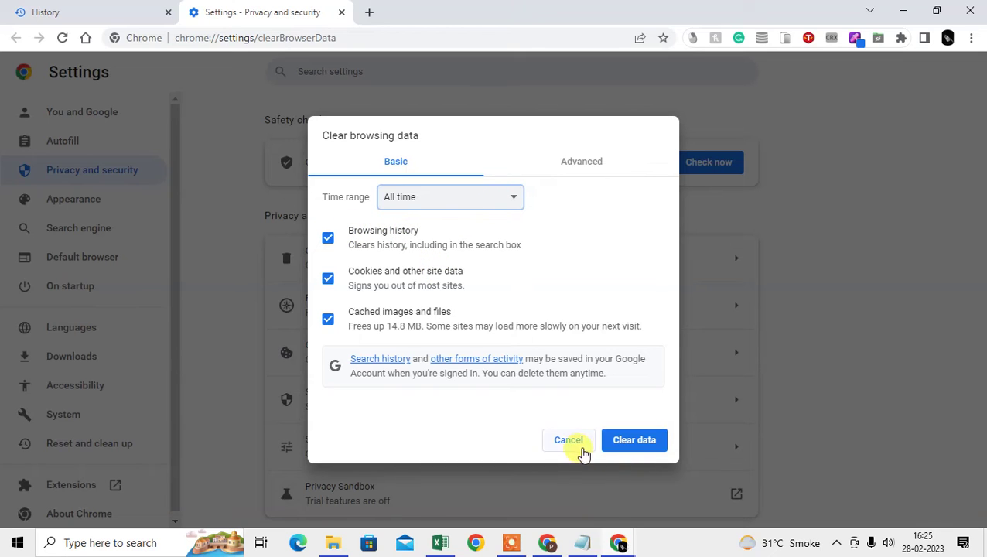
On Advanced, untick downloads, cookies, cache and site settings, then clear browsing history for All time
left_click(582, 161)
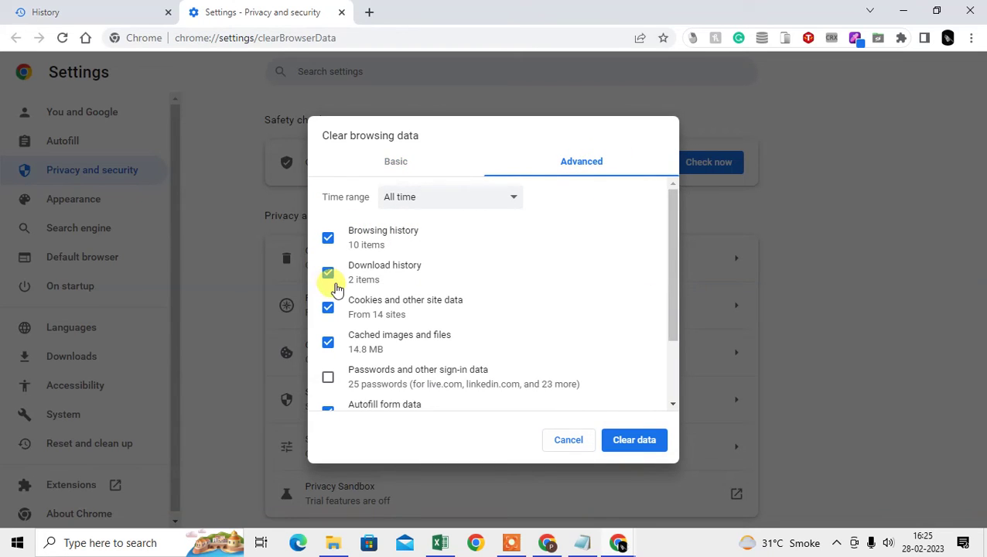
scroll(454, 320, "down", 2)
scroll(454, 319, "up", 2)
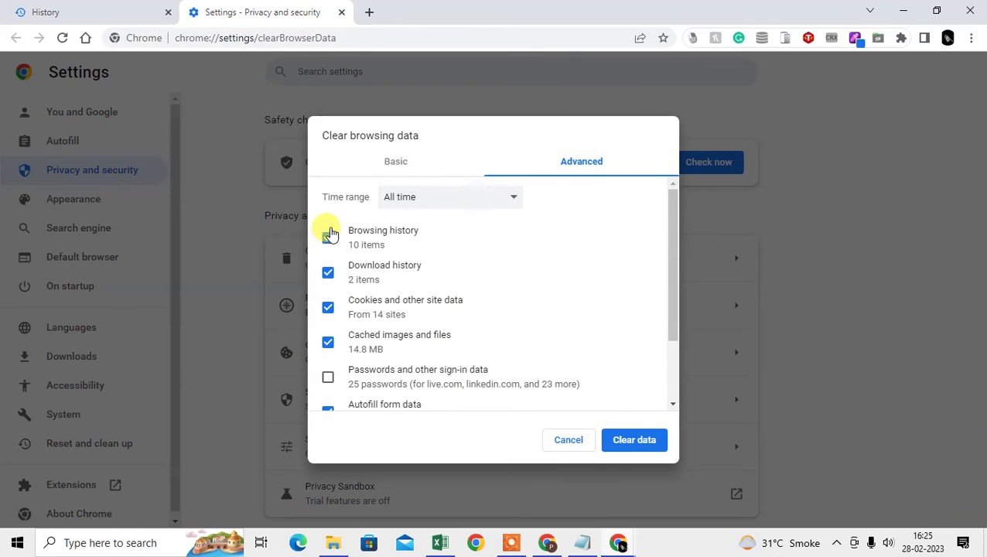
left_click(328, 273)
left_click(327, 308)
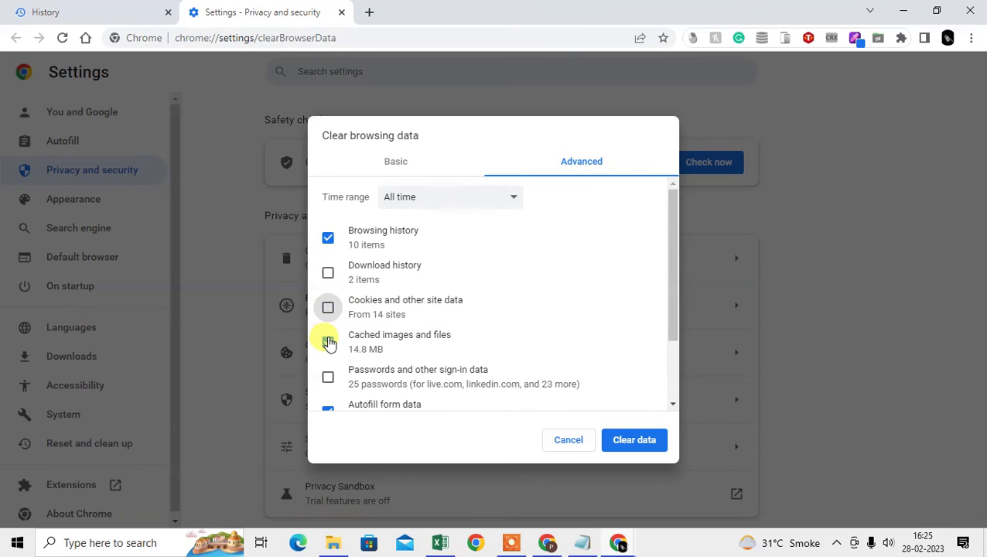
left_click(328, 342)
scroll(333, 342, "down", 2)
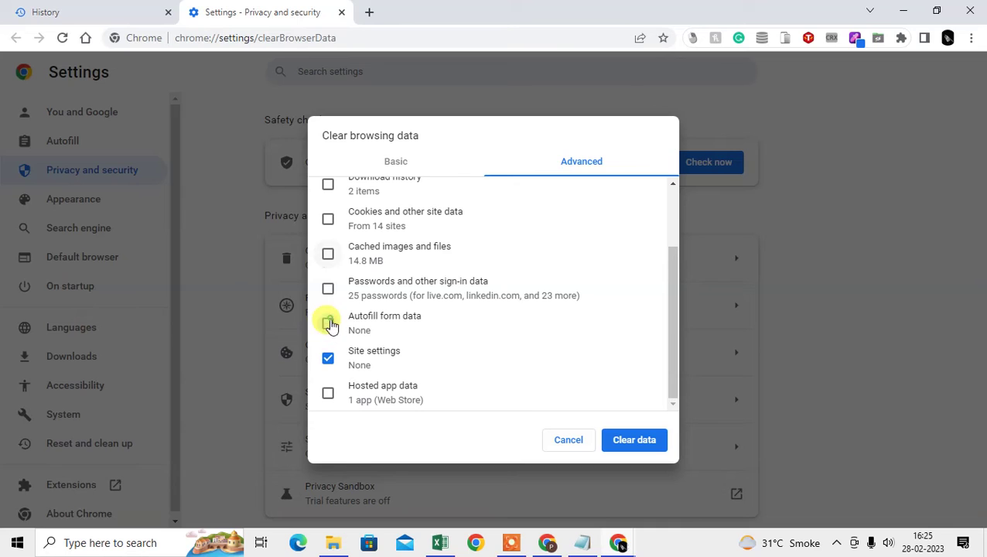
left_click(328, 358)
scroll(457, 301, "up", 3)
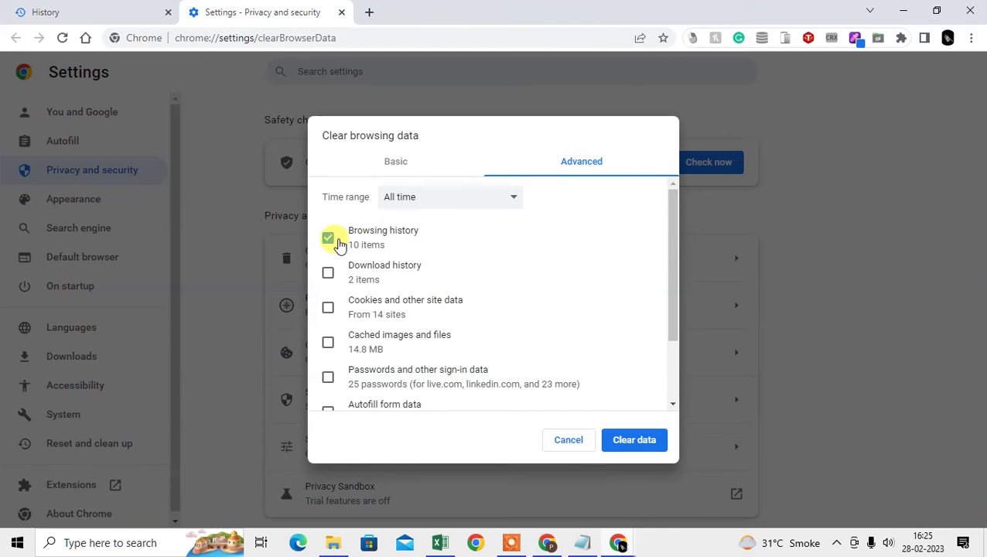
left_click(634, 439)
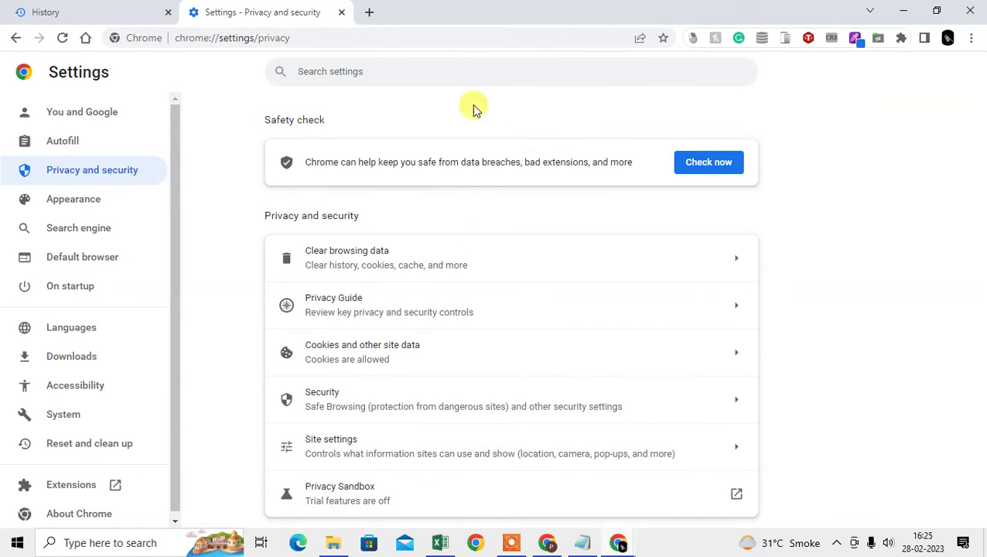
Open a new tab and check the search box and address bar suggestions
left_click(368, 11)
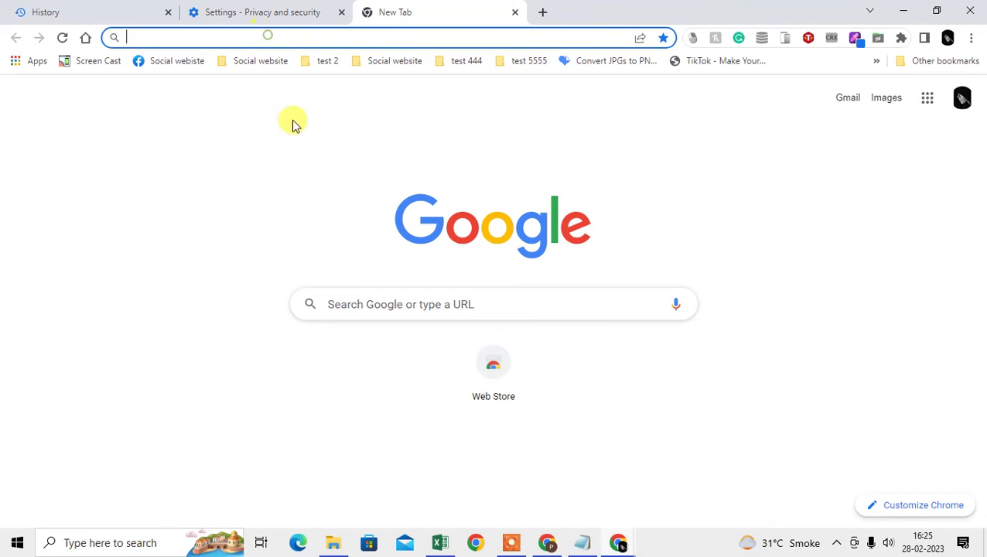
left_click(356, 304)
left_click(170, 34)
left_click(367, 306)
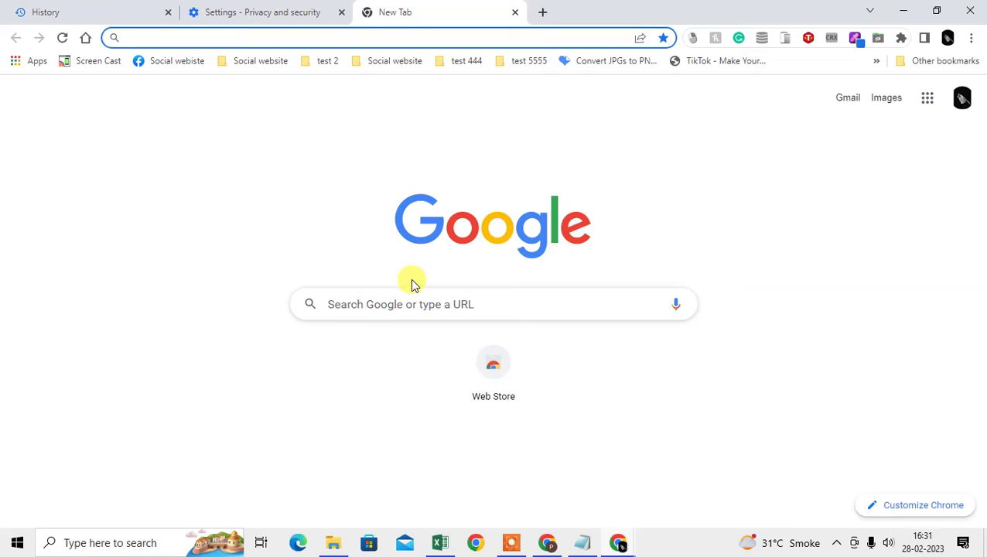
Check the Chrome profile menu, then open Google Account management from the account avatar
left_click(948, 38)
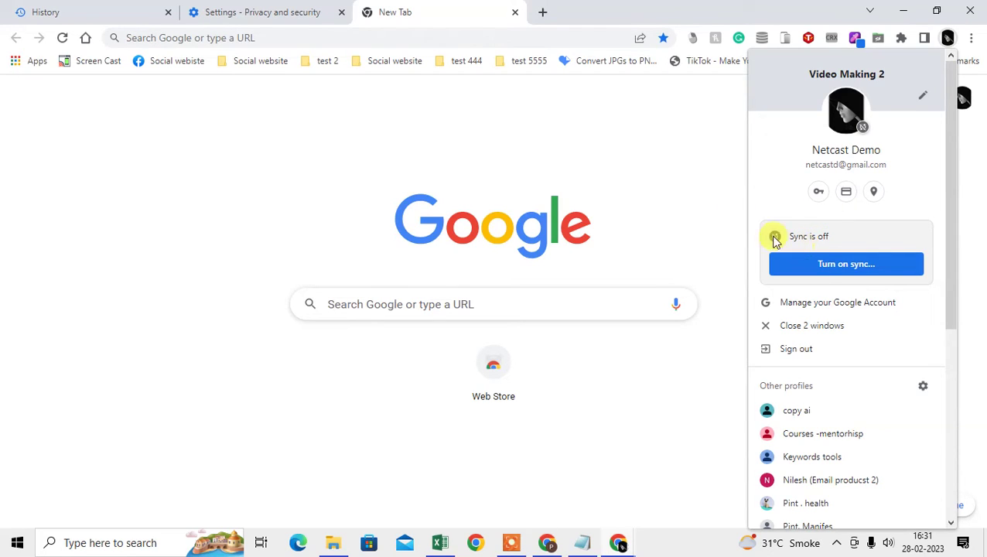
left_click(631, 155)
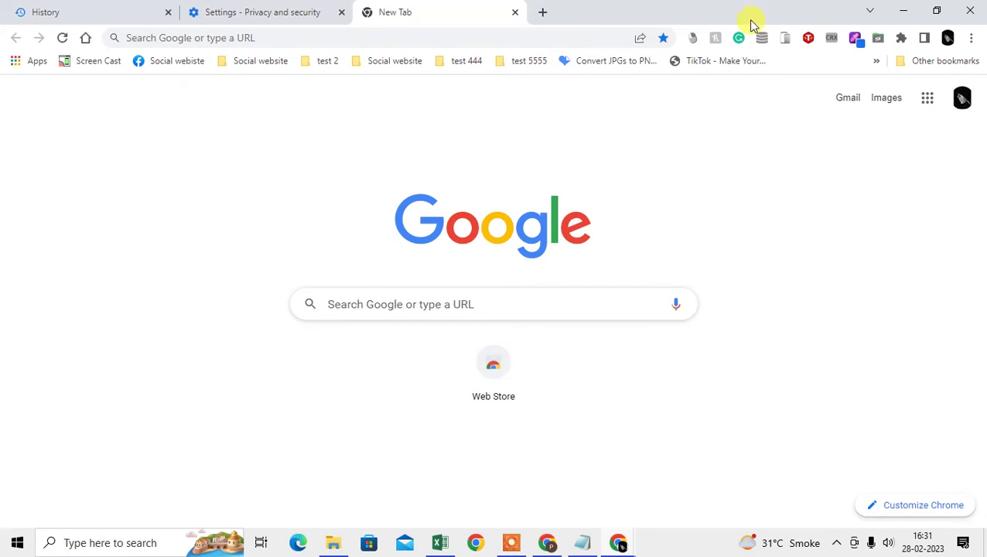
left_click(961, 102)
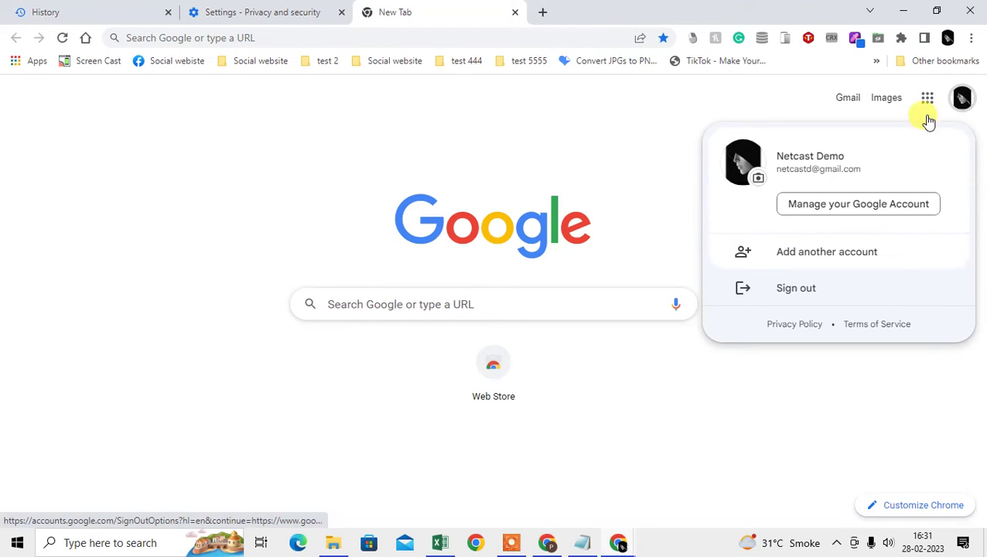
left_click(840, 209)
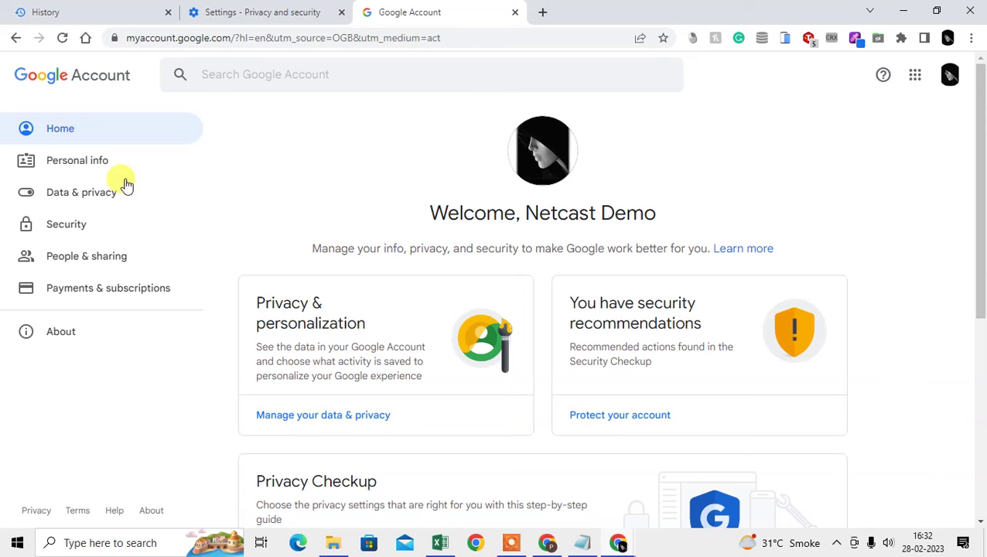
Go to Data & privacy and open the Web & App Activity controls under History settings
left_click(68, 192)
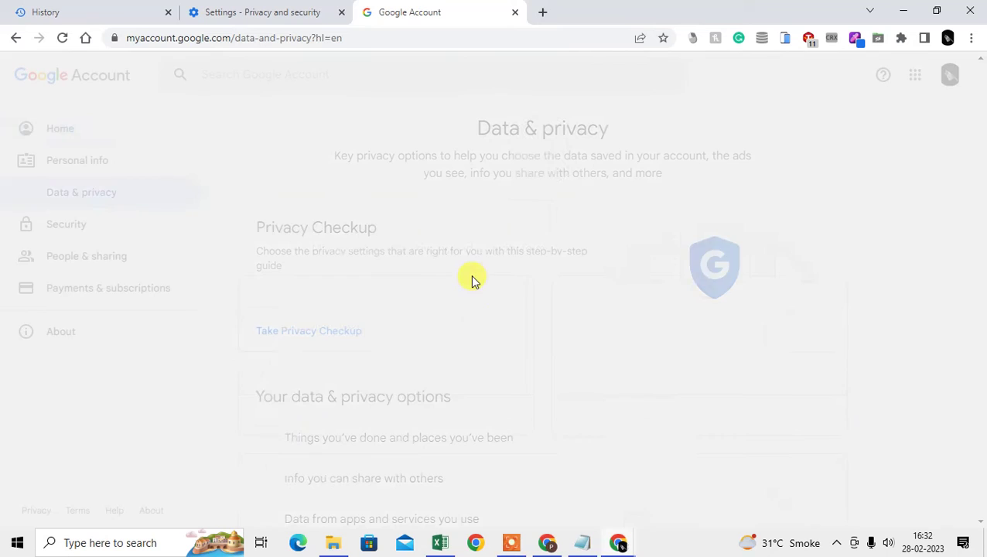
scroll(472, 275, "down", 10)
scroll(505, 283, "up", 2)
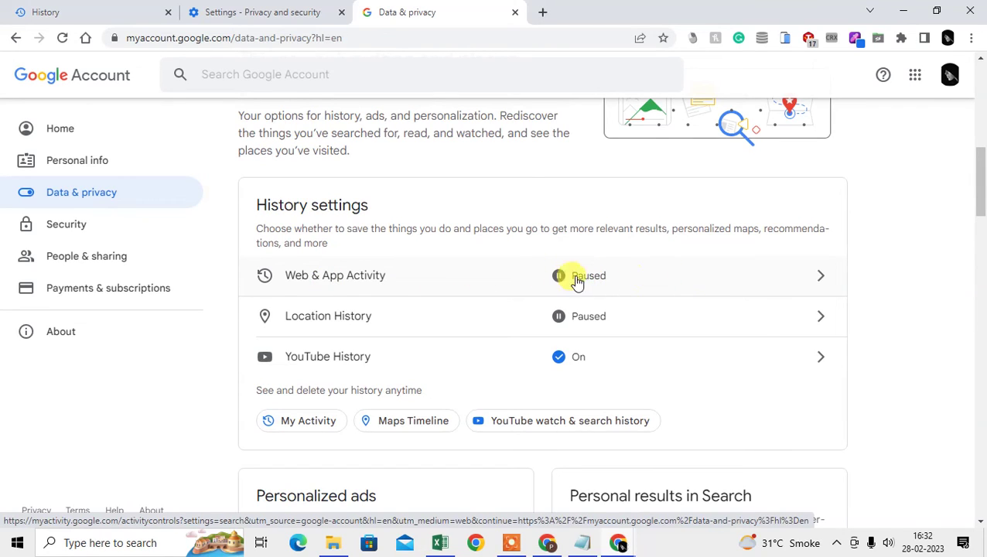
left_click(642, 279)
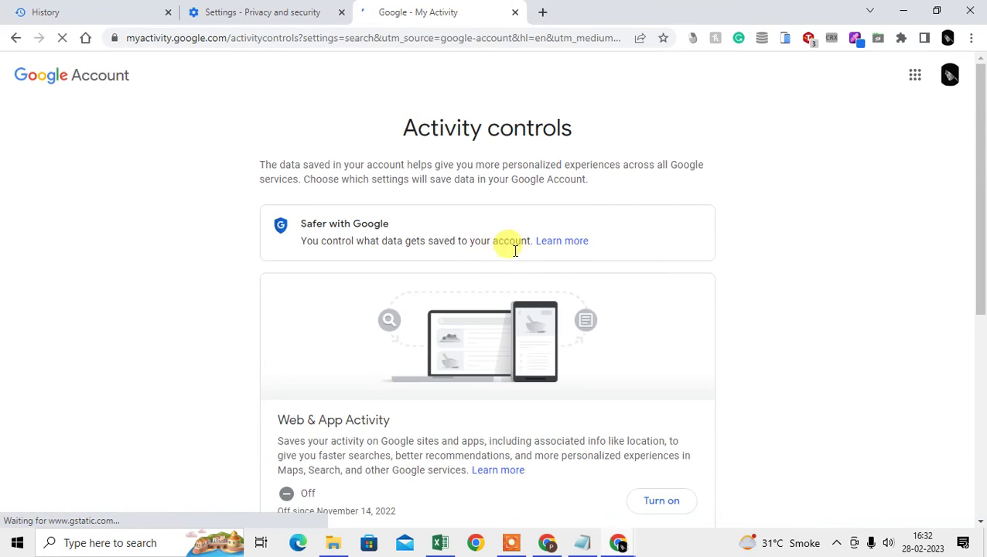
scroll(602, 256, "down", 4)
scroll(624, 260, "down", 1)
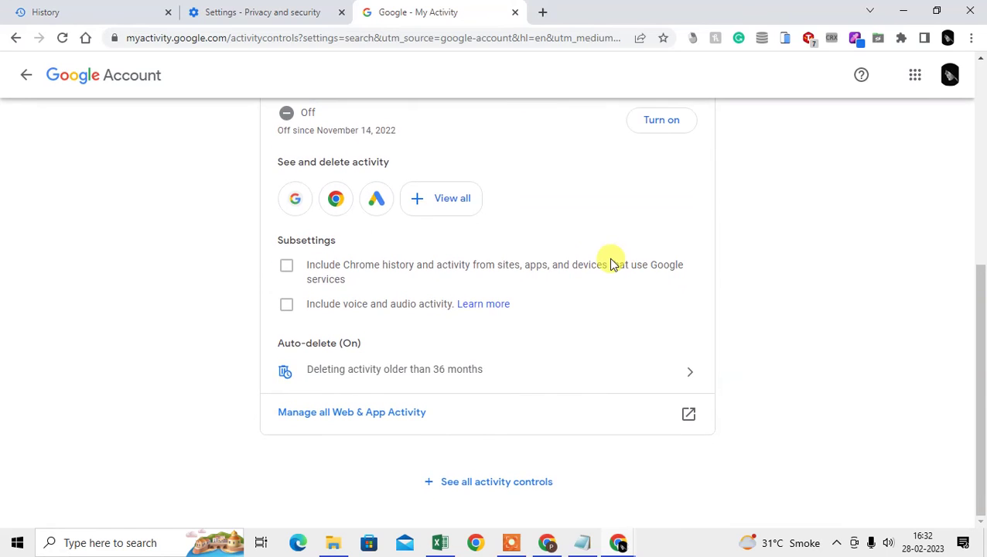
scroll(615, 260, "up", 3)
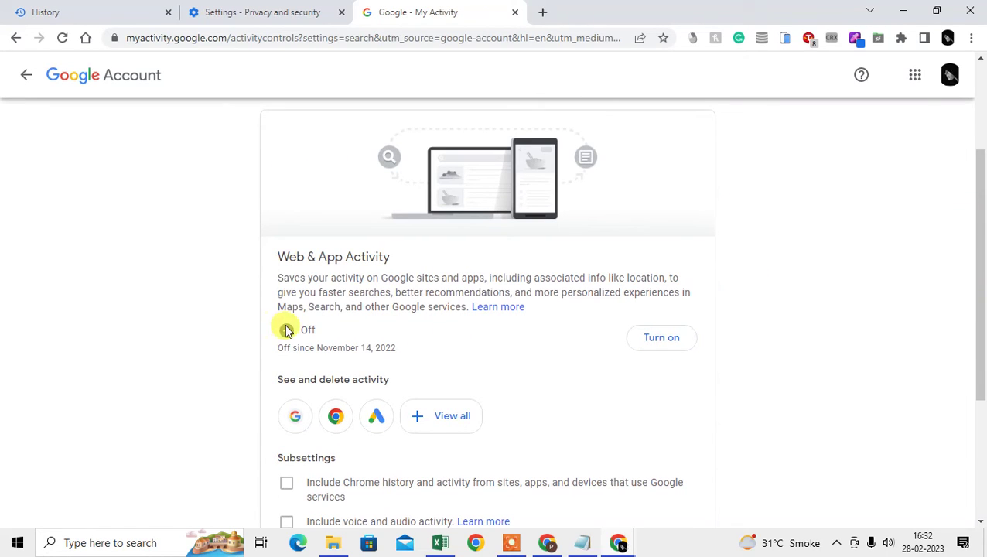
scroll(458, 303, "down", 2)
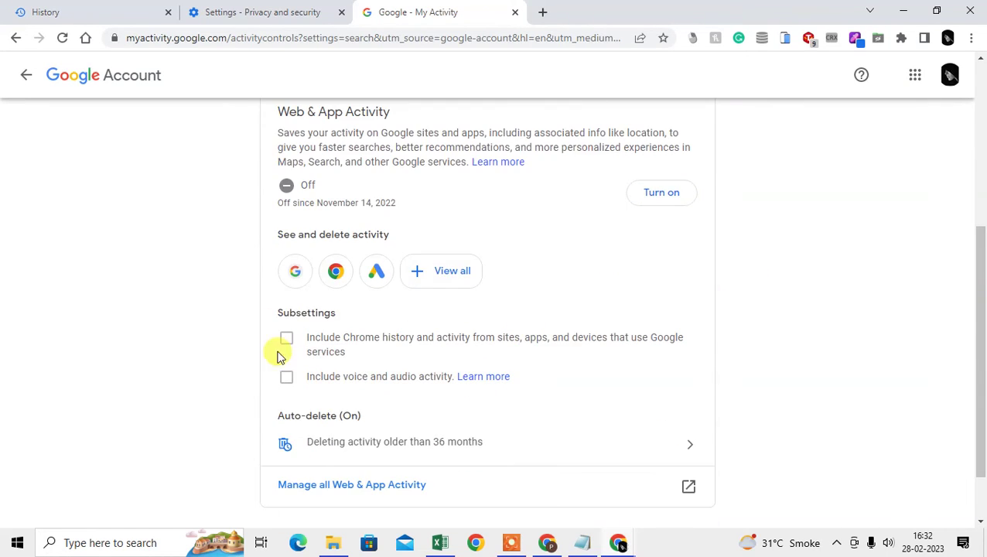
scroll(687, 273, "up", 1)
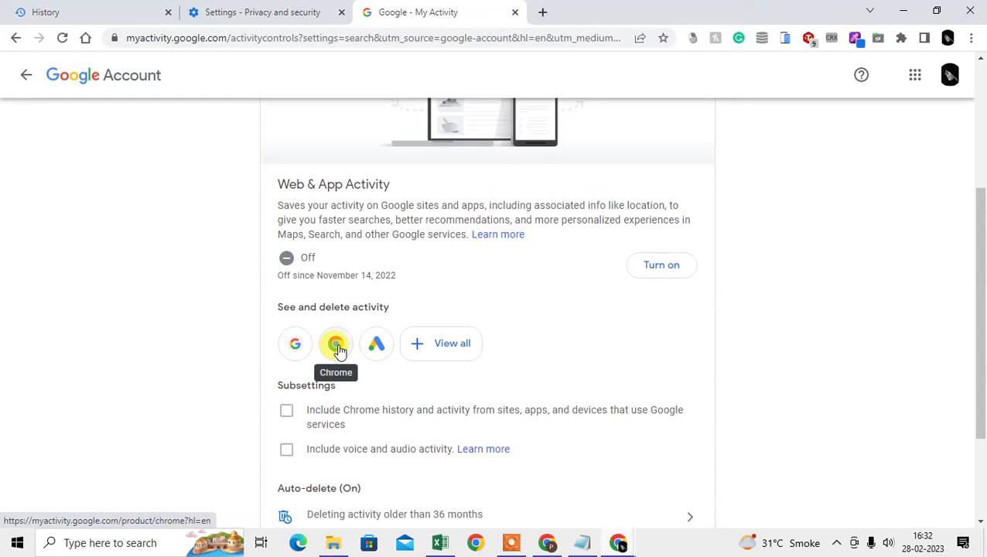
Open all Web & App Activity in My Activity and dismiss the extra verification suggestion
left_click(443, 348)
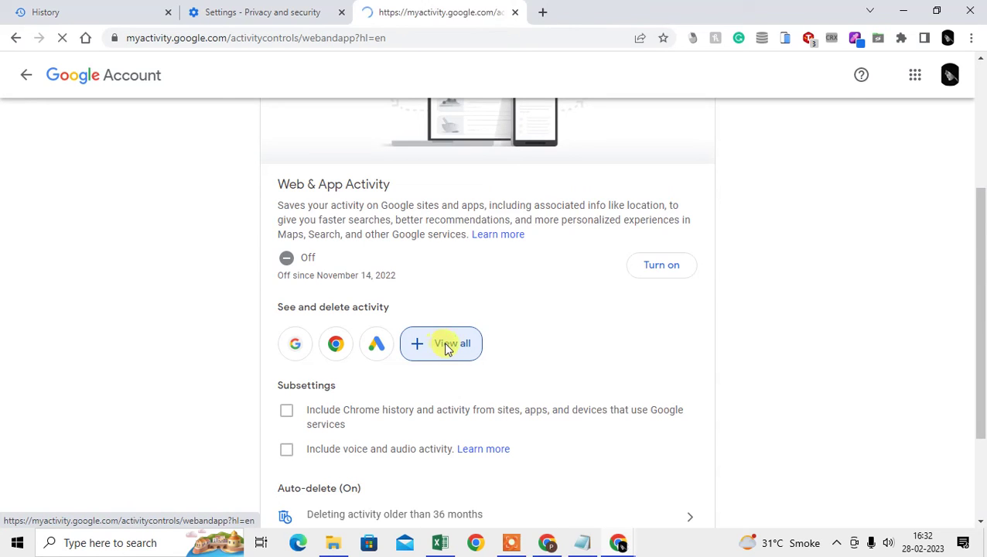
scroll(486, 338, "down", 6)
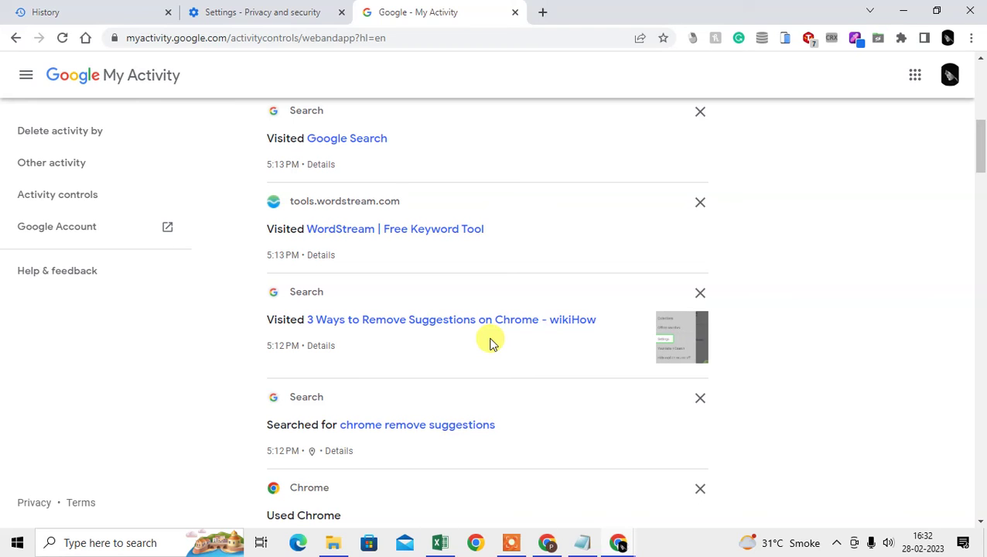
scroll(490, 342, "up", 5)
scroll(574, 331, "down", 3)
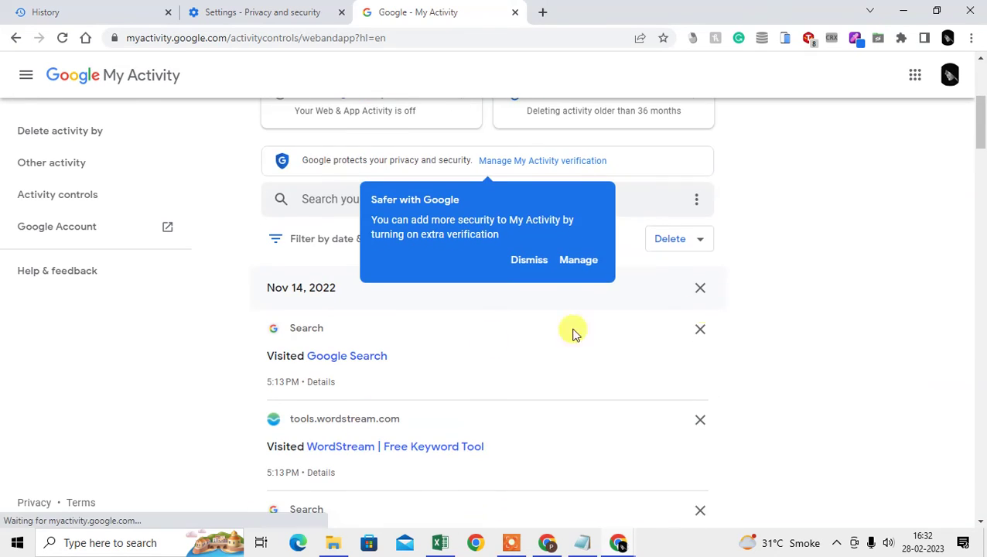
left_click(532, 262)
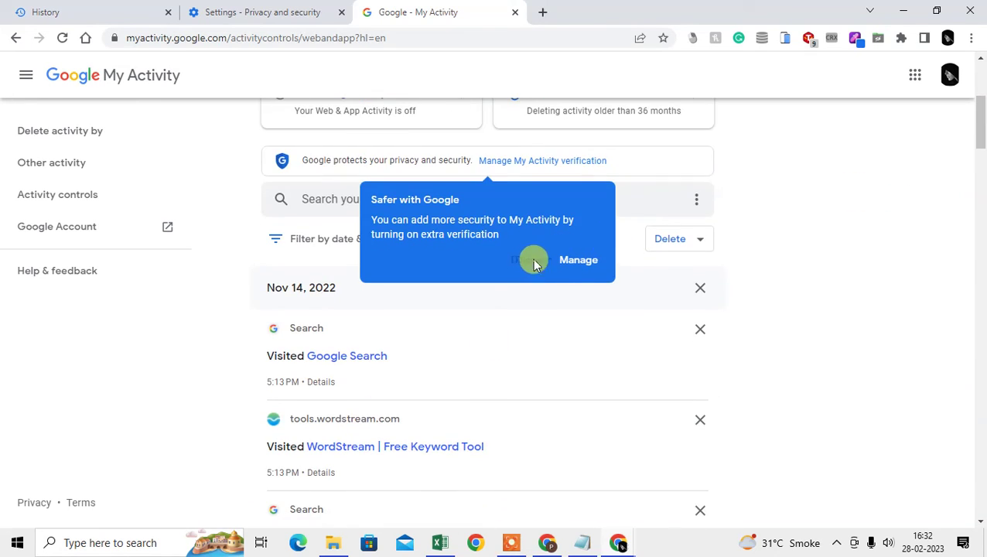
scroll(697, 294, "up", 1)
Delete all-time activity for Chrome and Search only, confirm, and close the completion notice
left_click(691, 322)
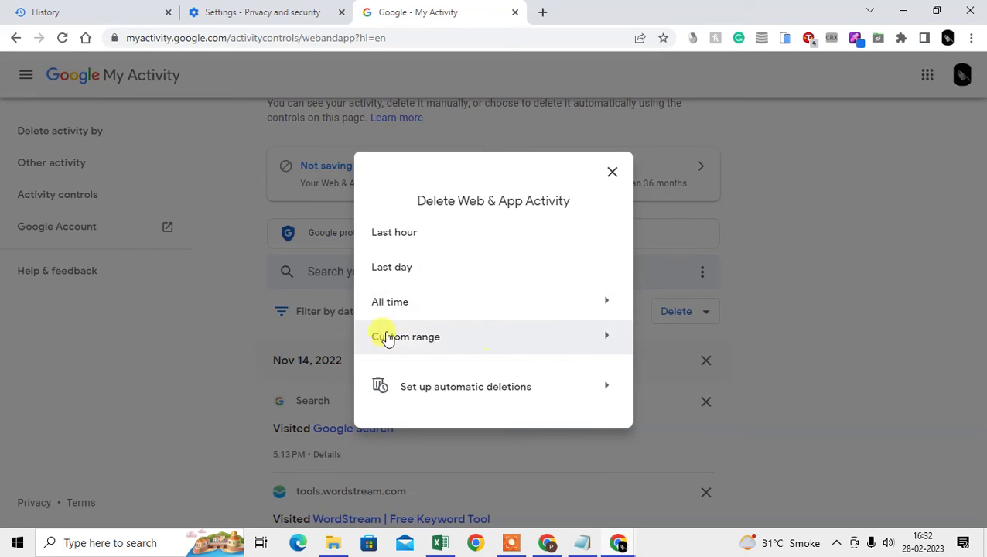
left_click(468, 311)
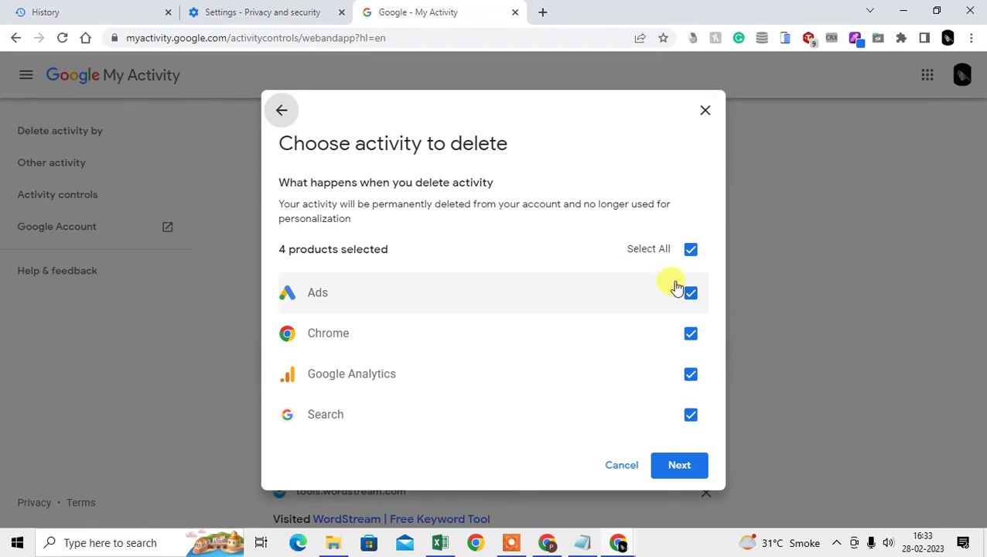
left_click(691, 250)
left_click(691, 337)
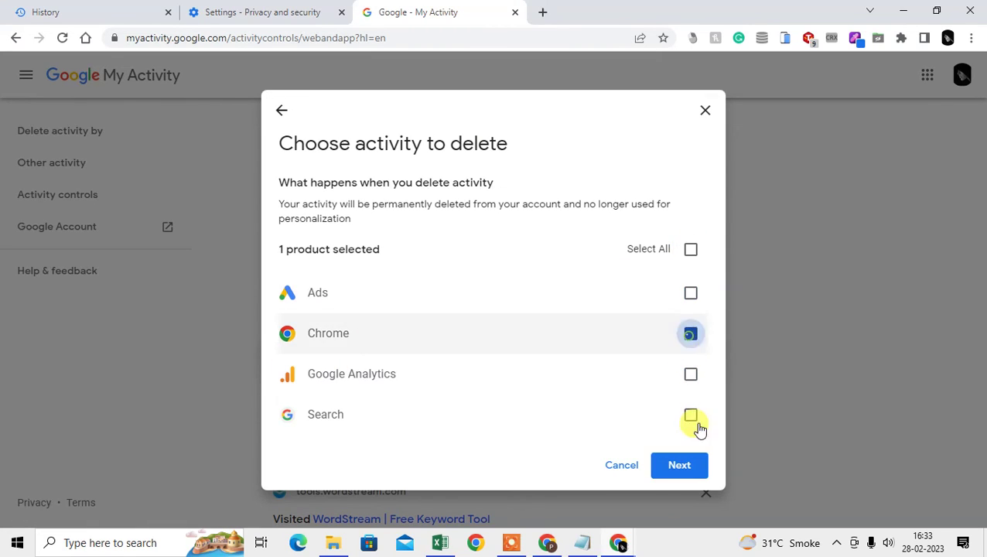
left_click(686, 418)
left_click(685, 467)
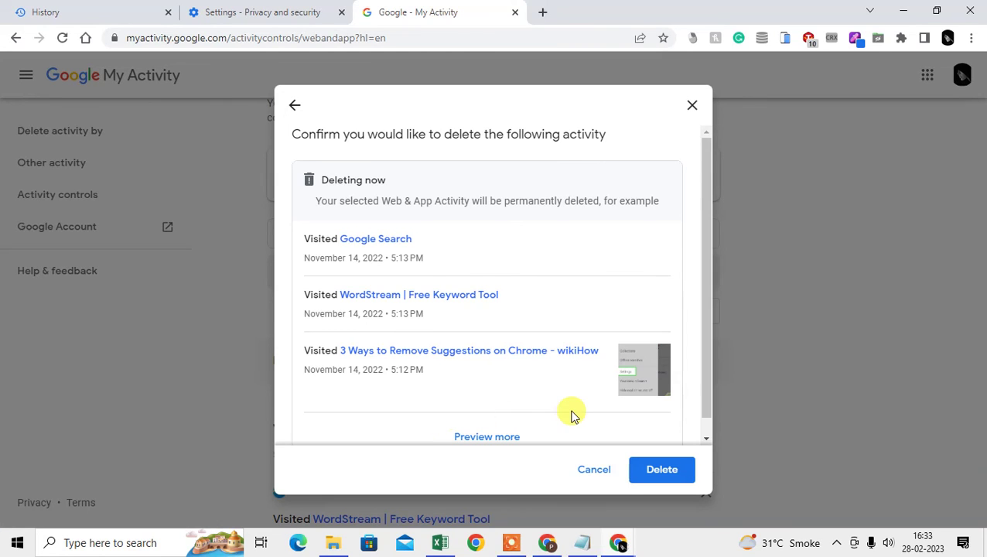
scroll(577, 412, "down", 1)
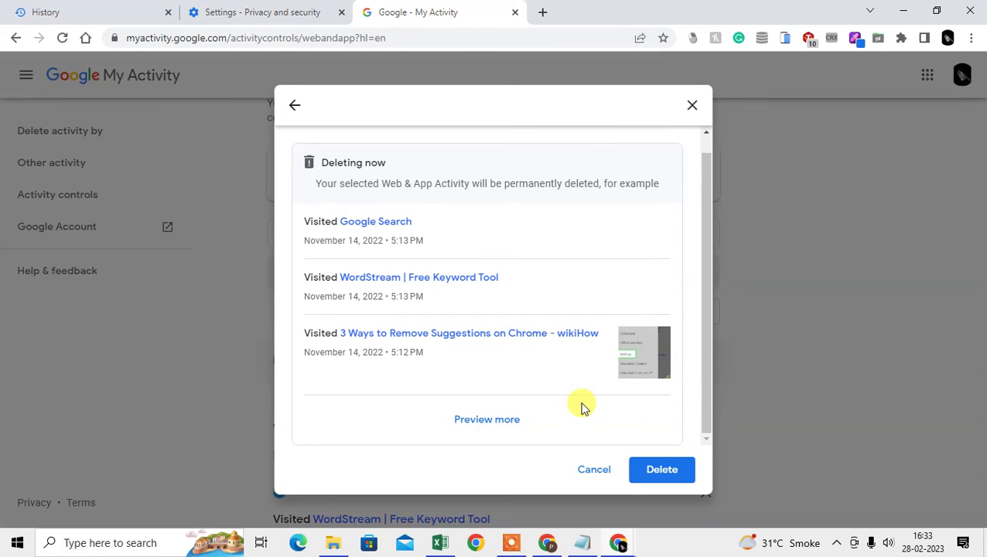
left_click(662, 472)
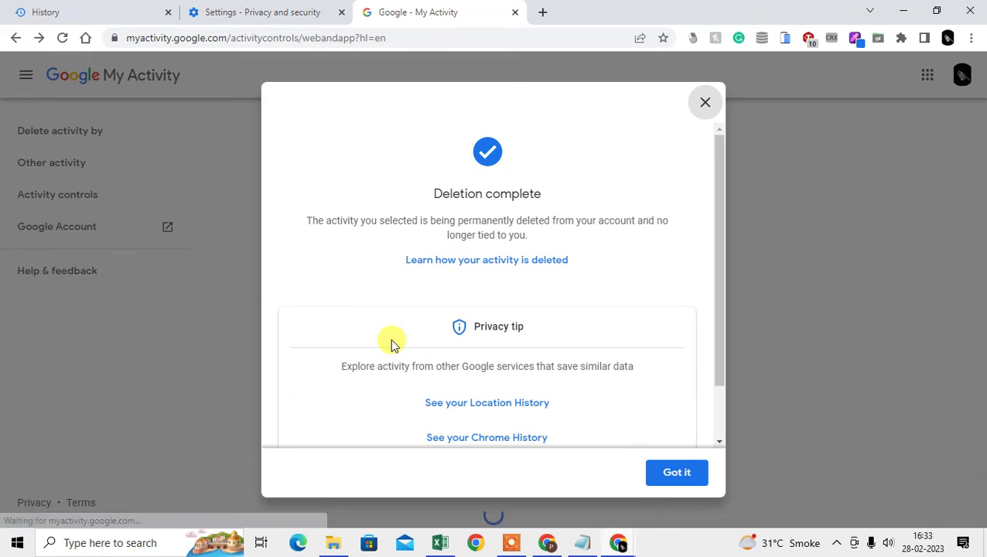
scroll(705, 398, "down", 2)
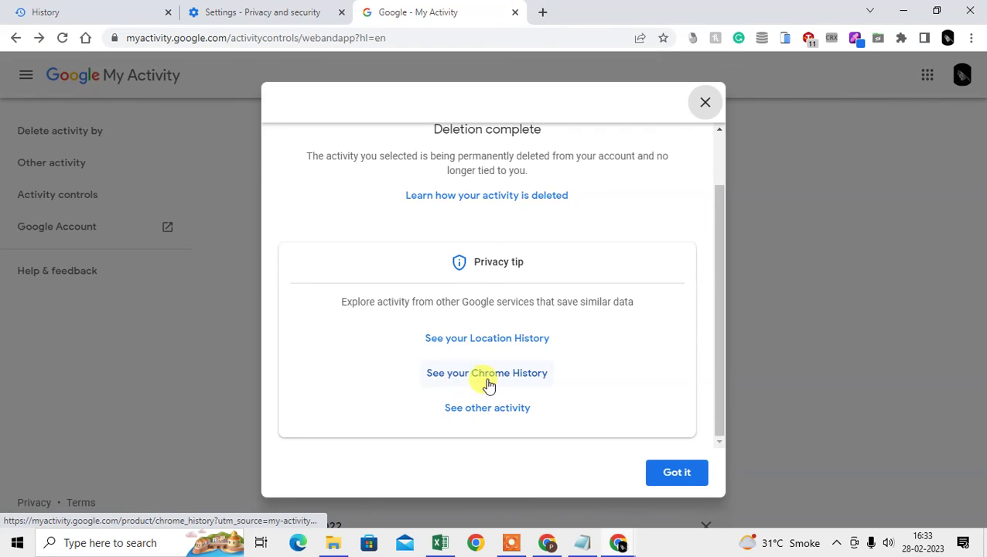
left_click(679, 476)
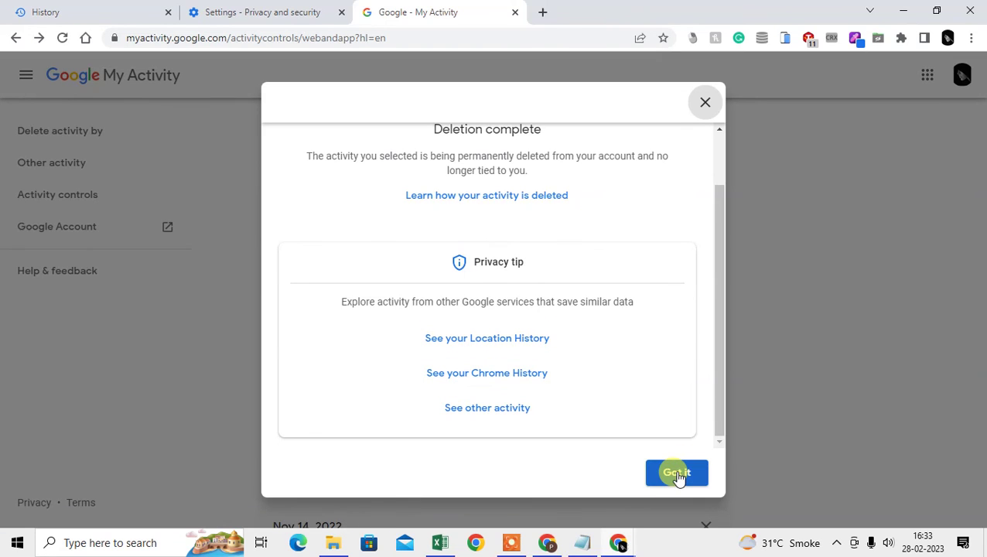
scroll(619, 364, "down", 5)
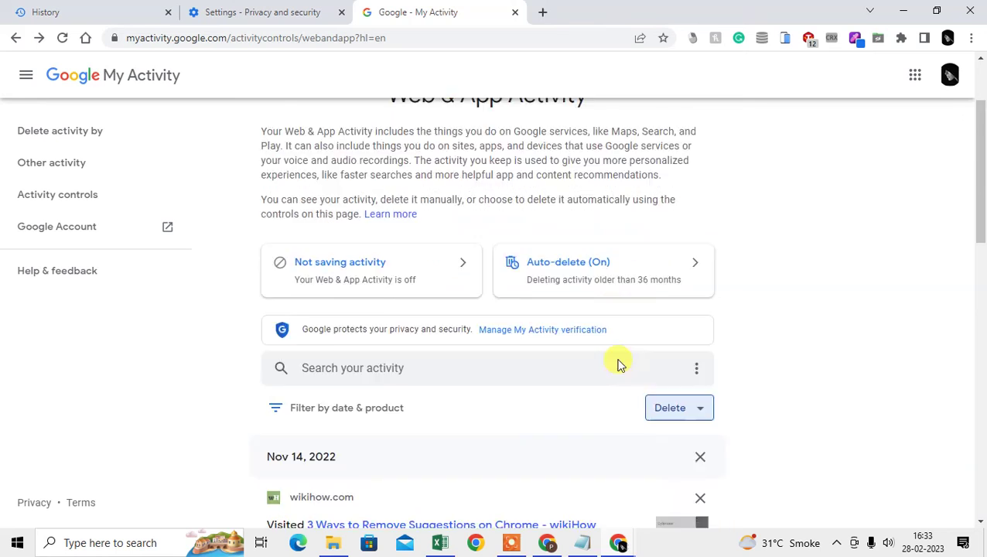
Open a new blank tab and focus its search box and address field
scroll(473, 346, "up", 5)
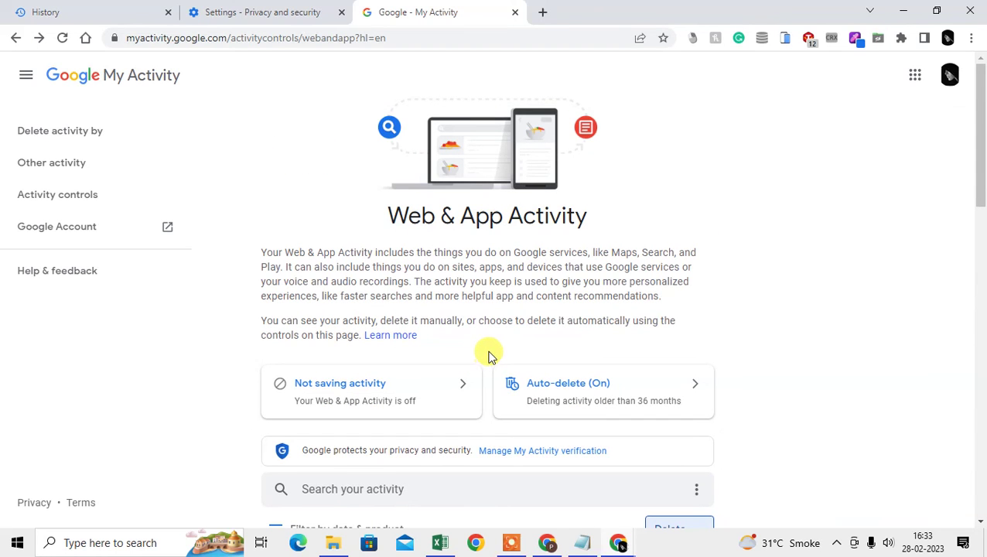
scroll(445, 279, "down", 3)
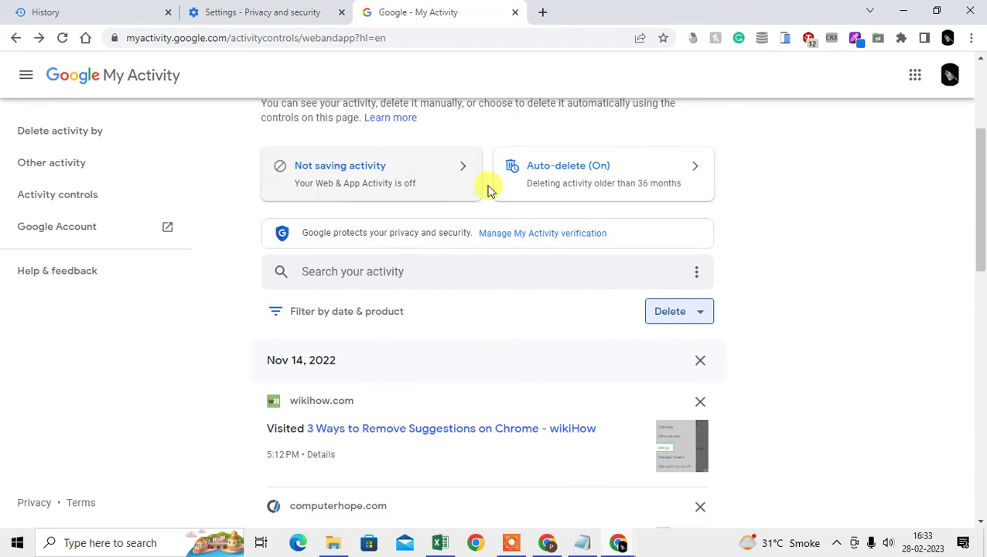
left_click(545, 11)
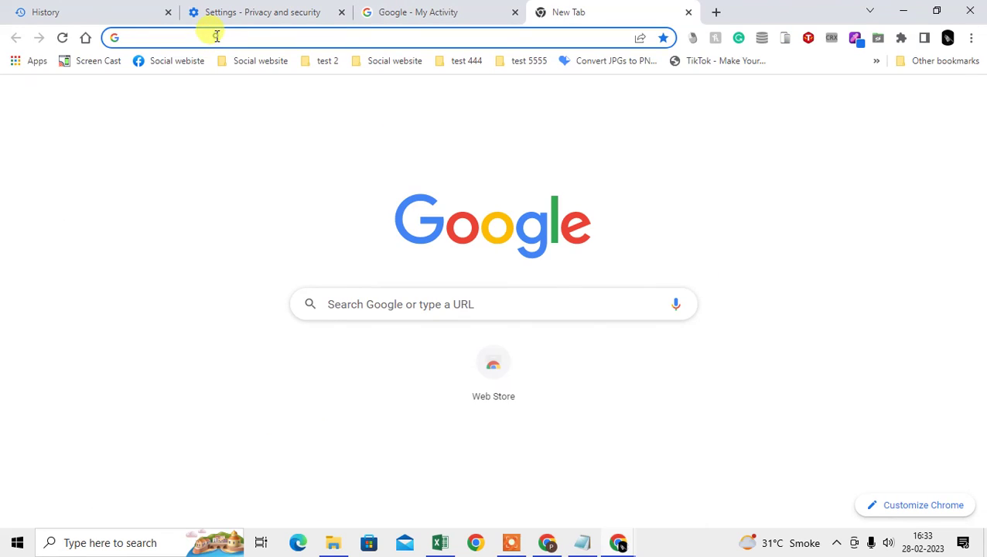
left_click(339, 303)
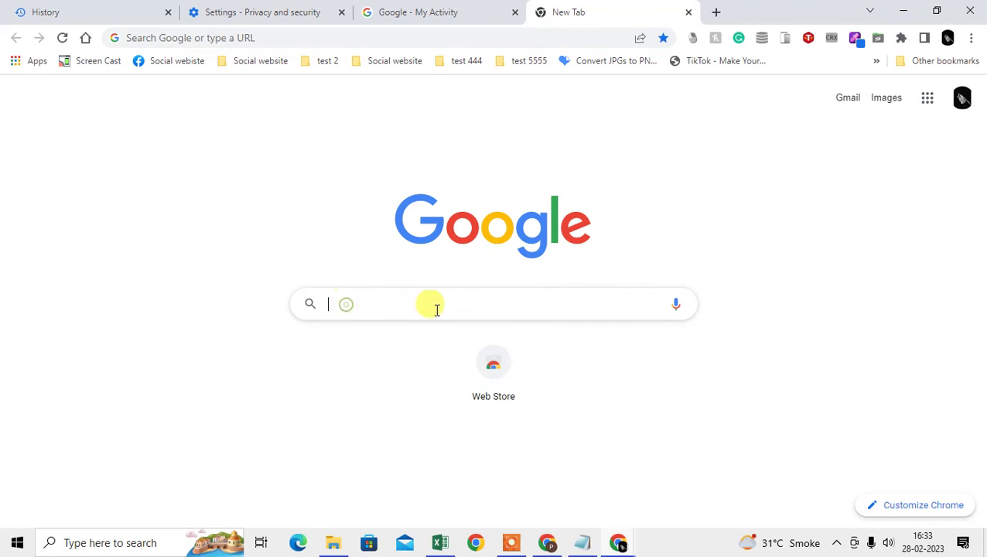
left_click(236, 34)
left_click(372, 308)
Switch between tabs, open and close an extra New Tab, and return to My Activity
left_click(520, 9)
left_click(616, 9)
left_click(419, 10)
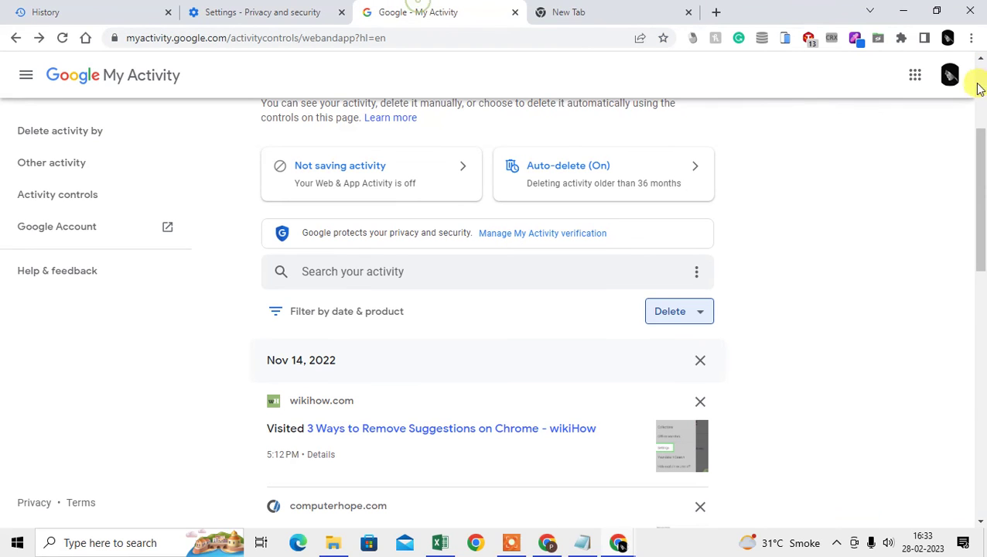
left_click(582, 7)
left_click(453, 10)
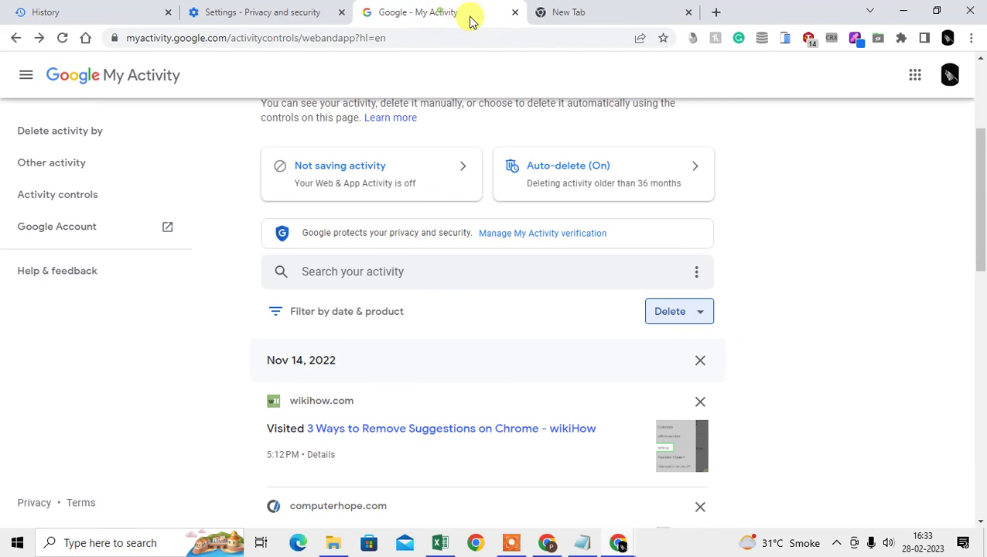
left_click(544, 8)
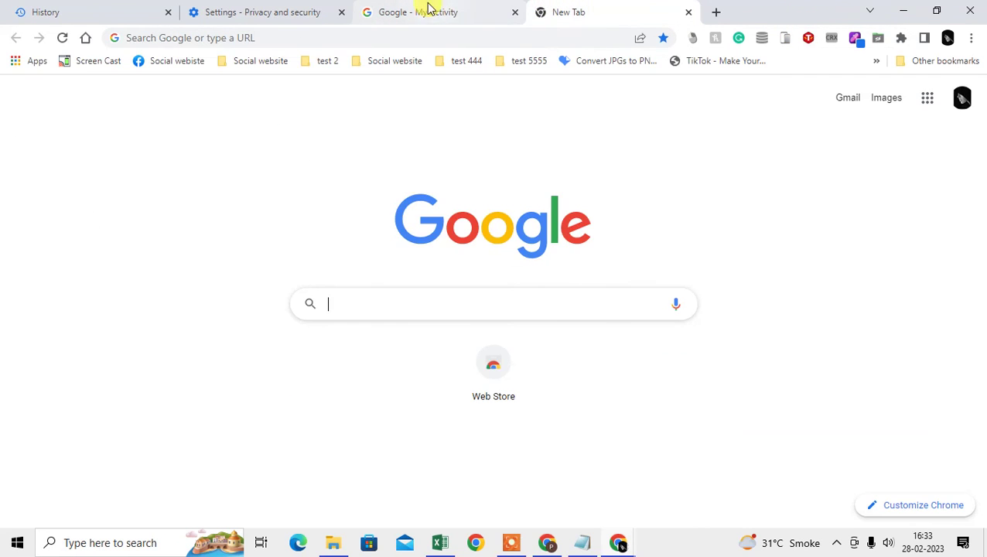
left_click(713, 13)
left_click(623, 13)
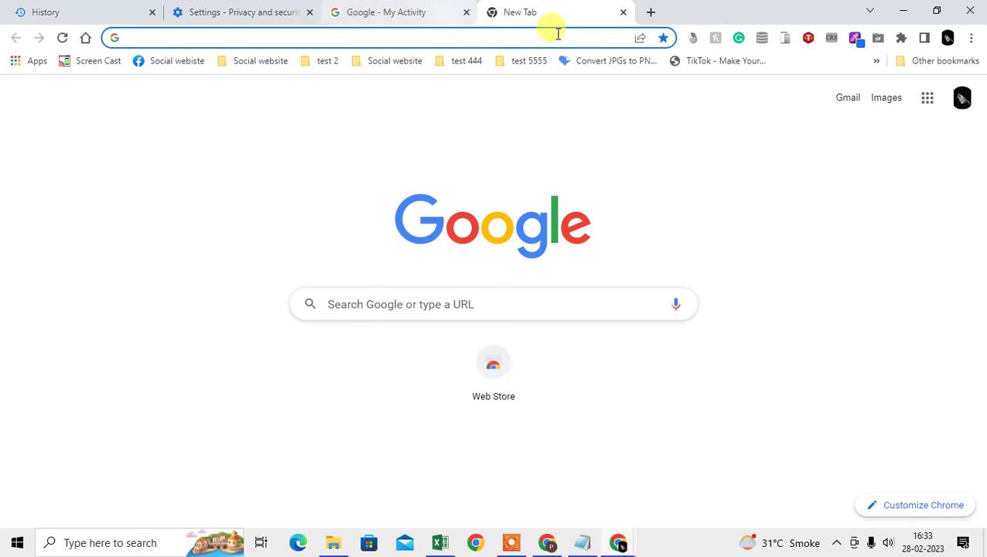
left_click(417, 12)
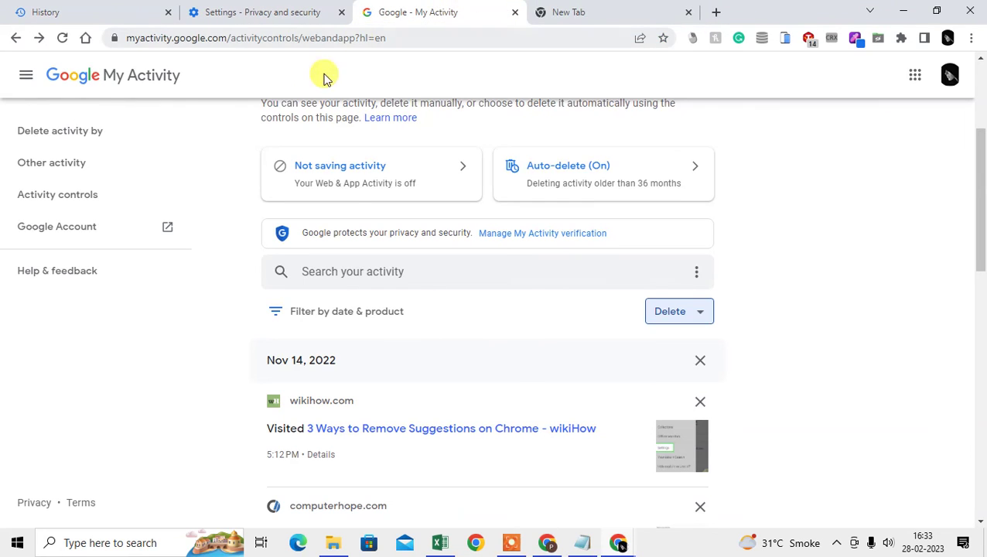
scroll(615, 273, "down", 3)
scroll(689, 216, "up", 5)
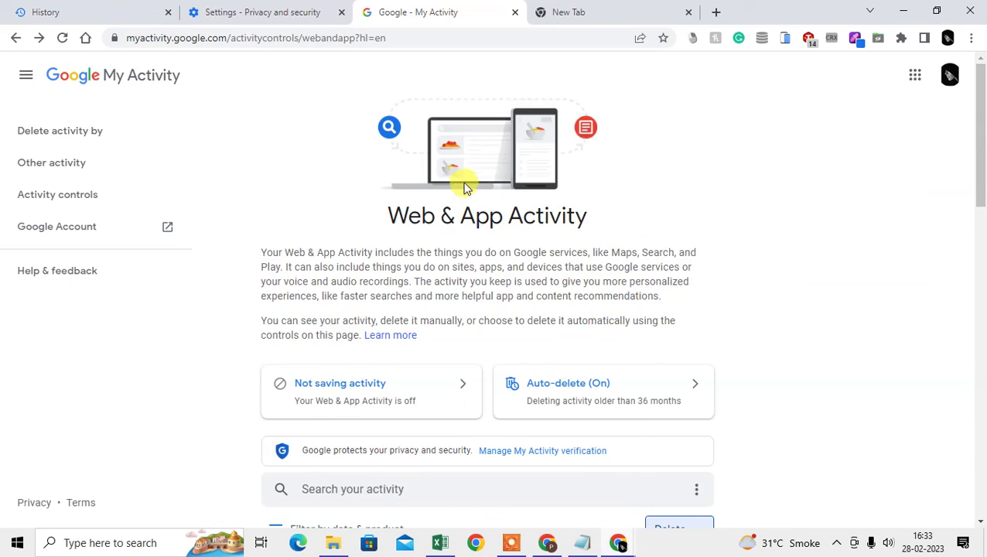